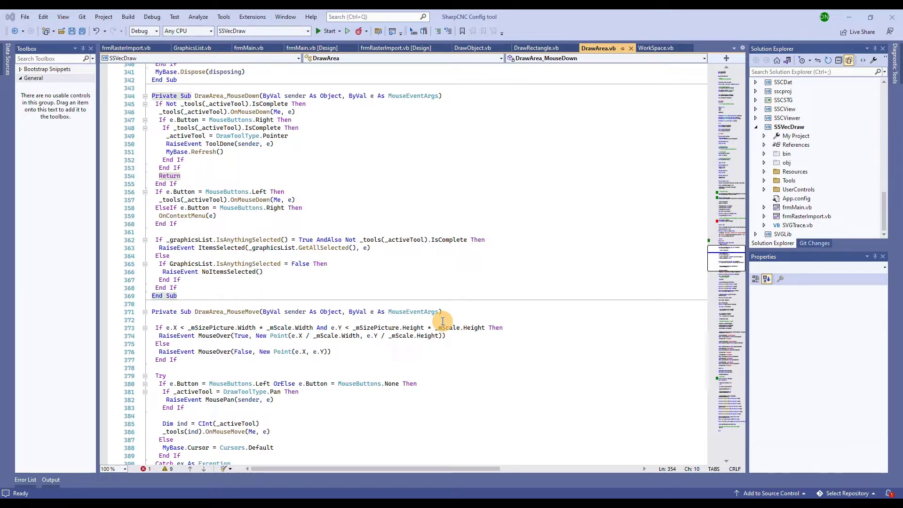
Step: Launch the SSVecDraw project in debug mode from Visual Studio
{"action": "left_click", "coordinate": [295, 229]}
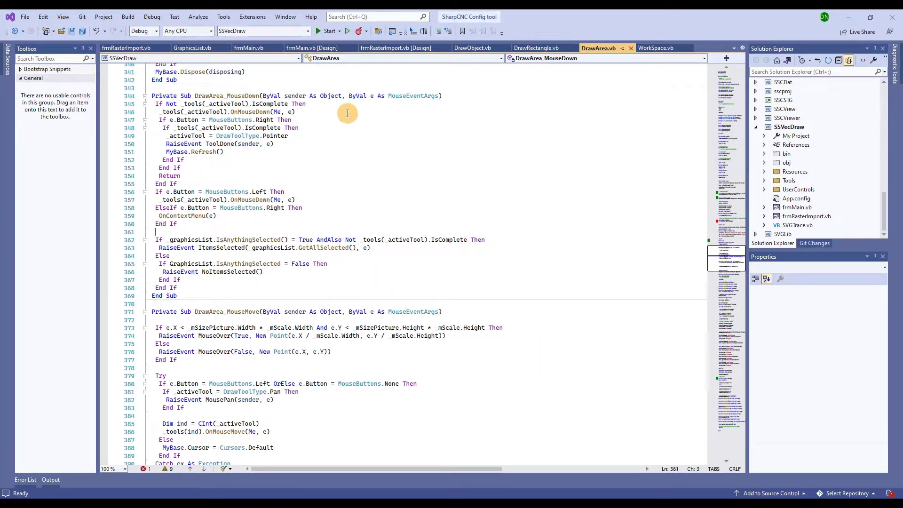
{"action": "left_click", "coordinate": [326, 31]}
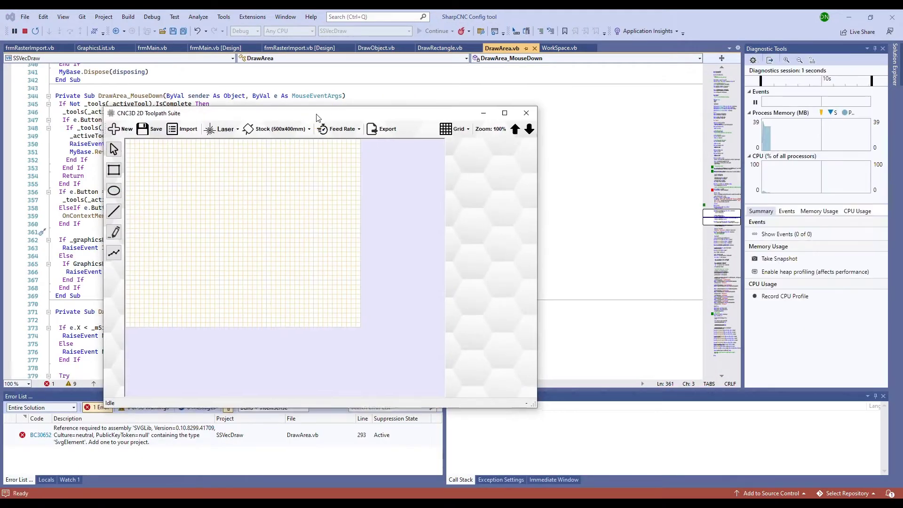
Step: Maximize the CNC3D window and browse the Laser, Plasma and Pen machine type options
{"action": "left_click_drag", "start_coordinate": [317, 115], "coordinate": [402, 96]}
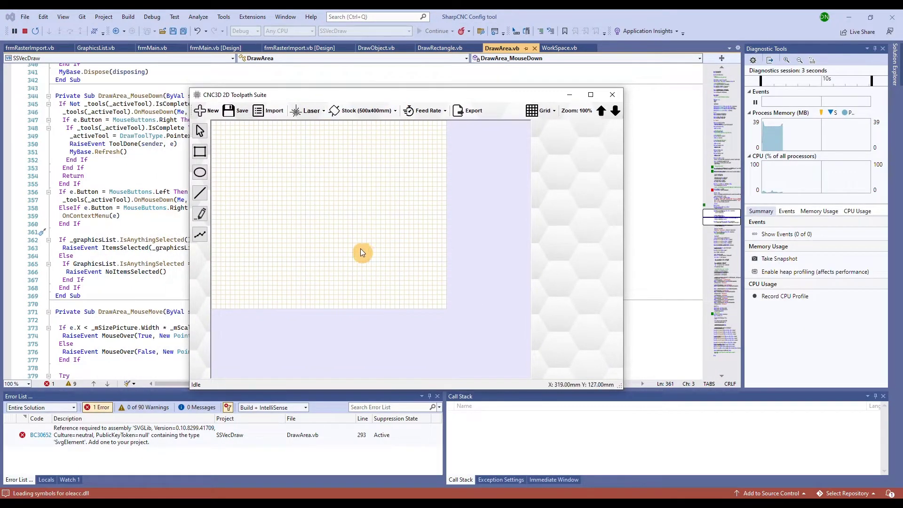
{"action": "left_click", "coordinate": [591, 95]}
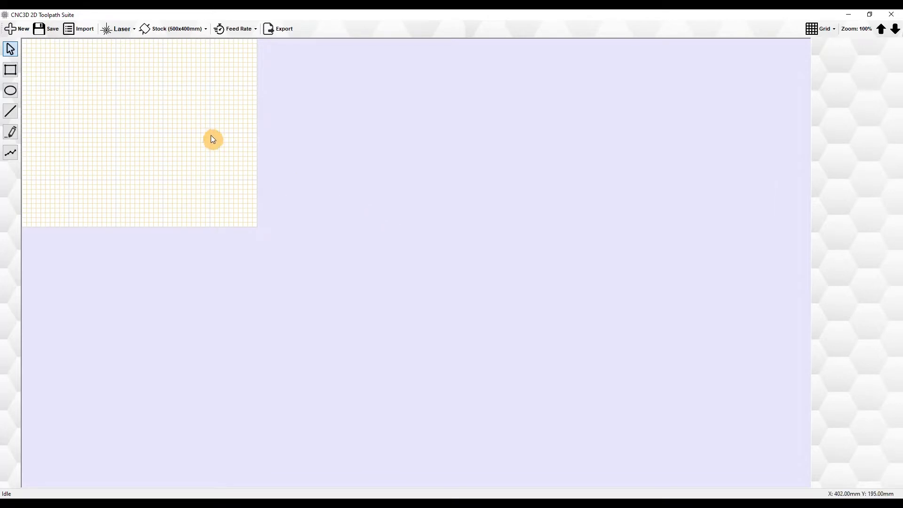
{"action": "left_click", "coordinate": [120, 30]}
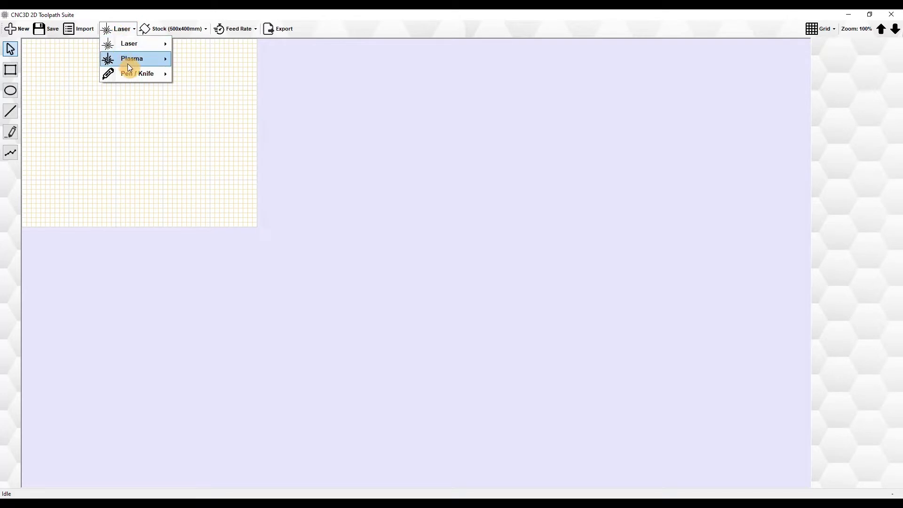
{"action": "mouse_move", "coordinate": [127, 63]}
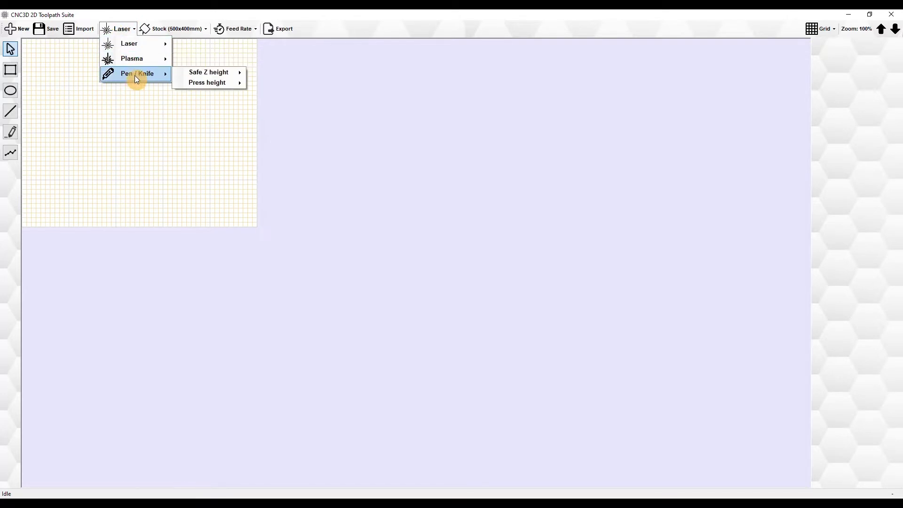
{"action": "mouse_move", "coordinate": [129, 43]}
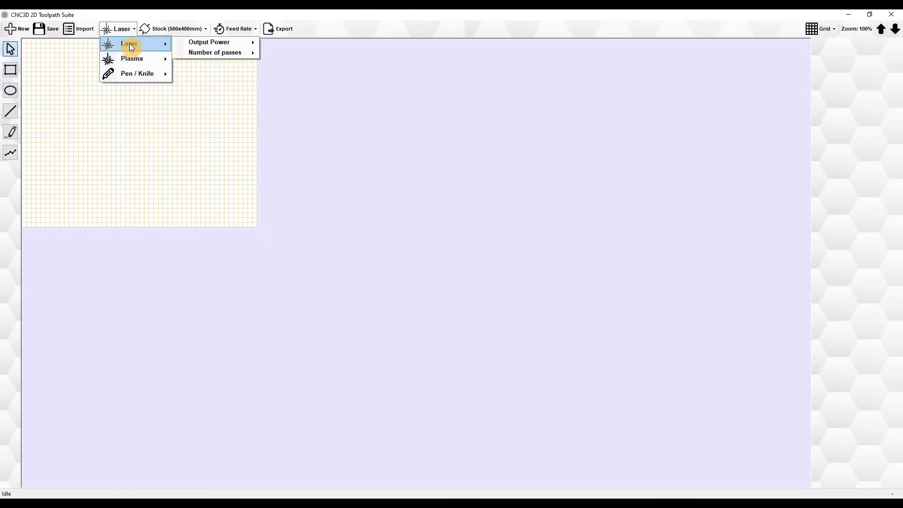
{"action": "mouse_move", "coordinate": [209, 47]}
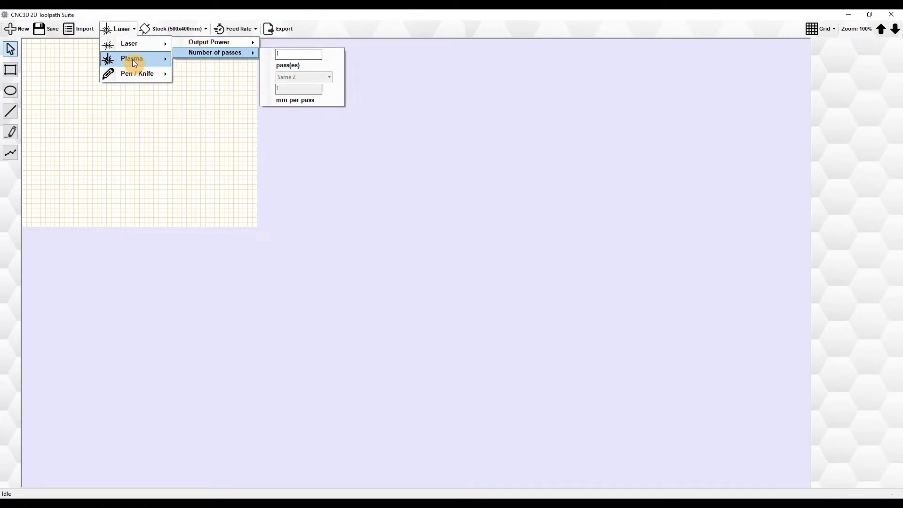
{"action": "mouse_move", "coordinate": [195, 62]}
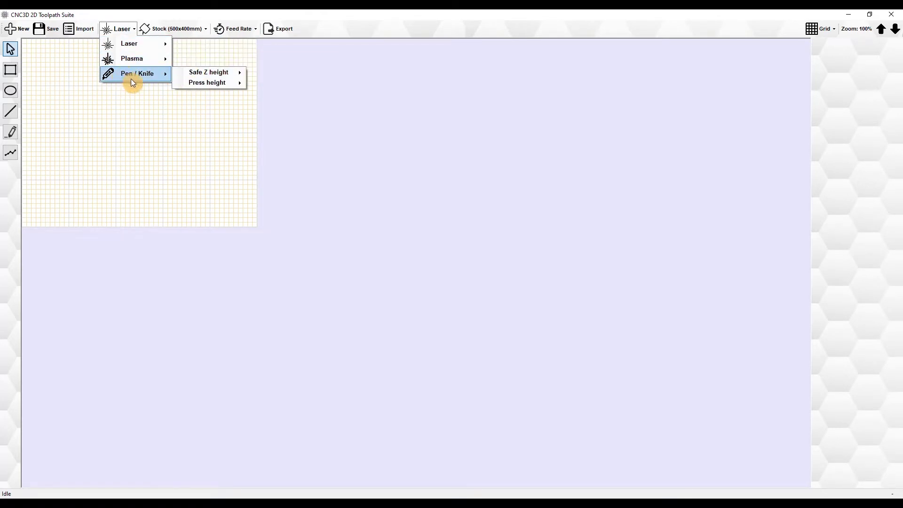
{"action": "left_click", "coordinate": [118, 126]}
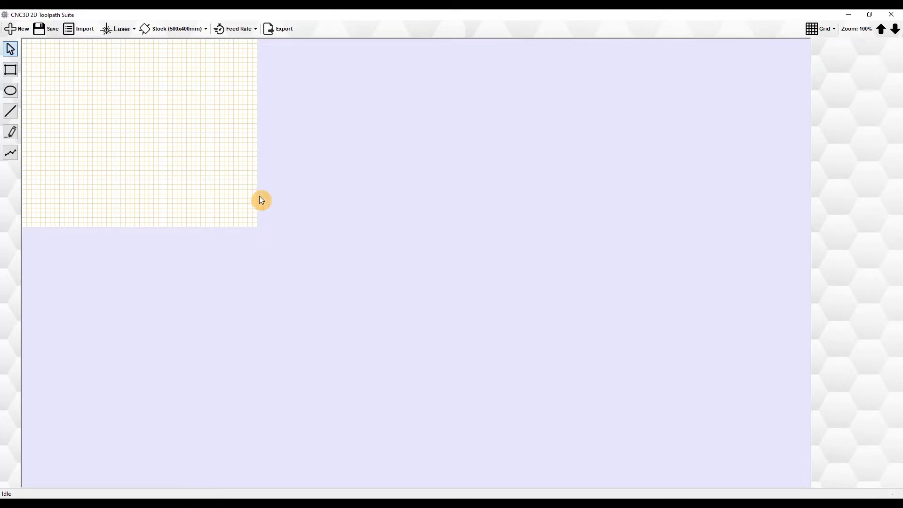
Step: Zoom the stock grid to 150% and switch the grid off and back on
{"action": "scroll", "coordinate": [262, 195], "scroll_direction": "up", "scroll_amount": 5}
{"action": "scroll", "coordinate": [264, 193], "scroll_direction": "down", "scroll_amount": 4}
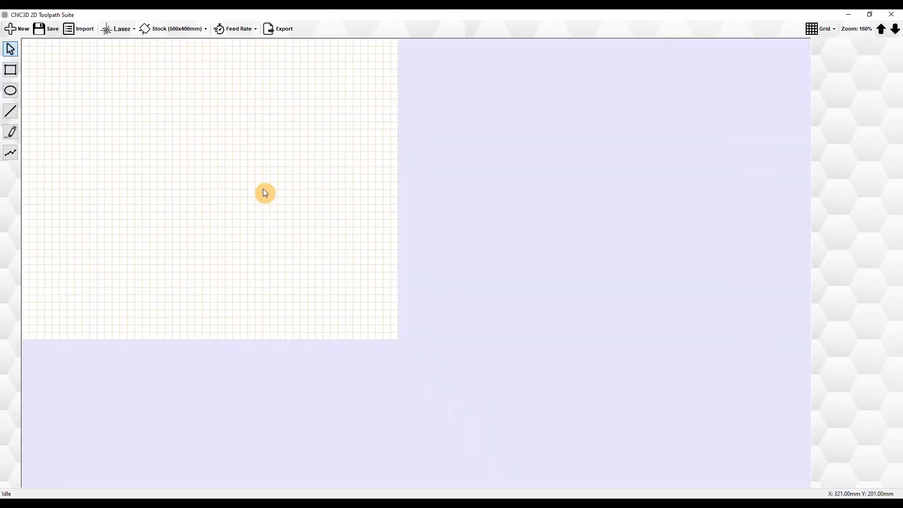
{"action": "left_click", "coordinate": [818, 29]}
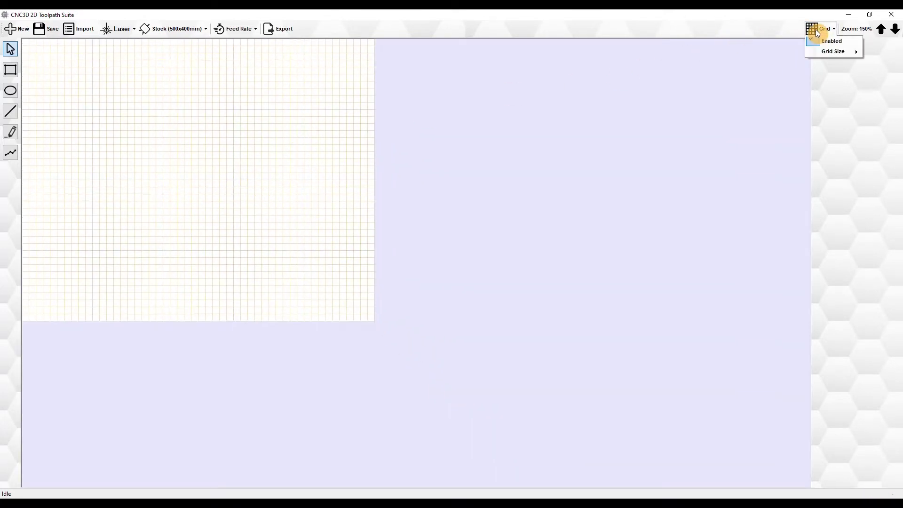
{"action": "left_click", "coordinate": [823, 40]}
{"action": "left_click", "coordinate": [821, 29]}
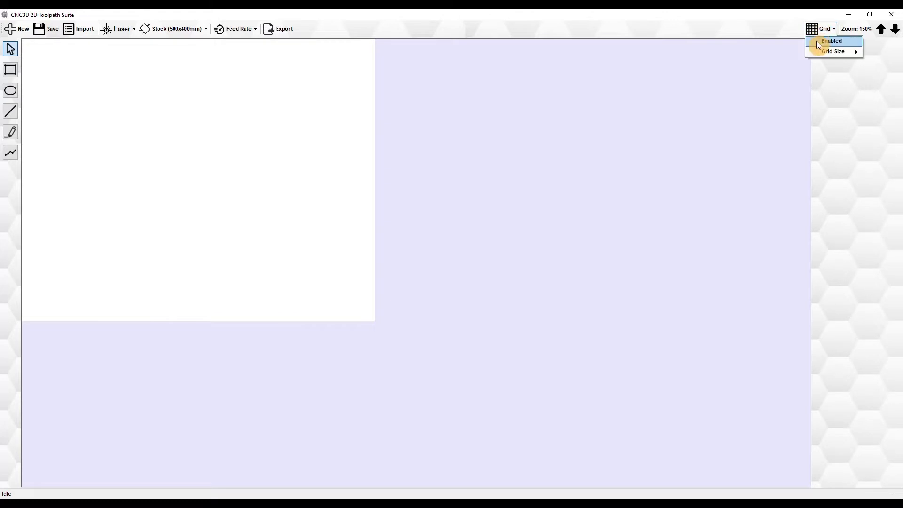
{"action": "left_click", "coordinate": [818, 41]}
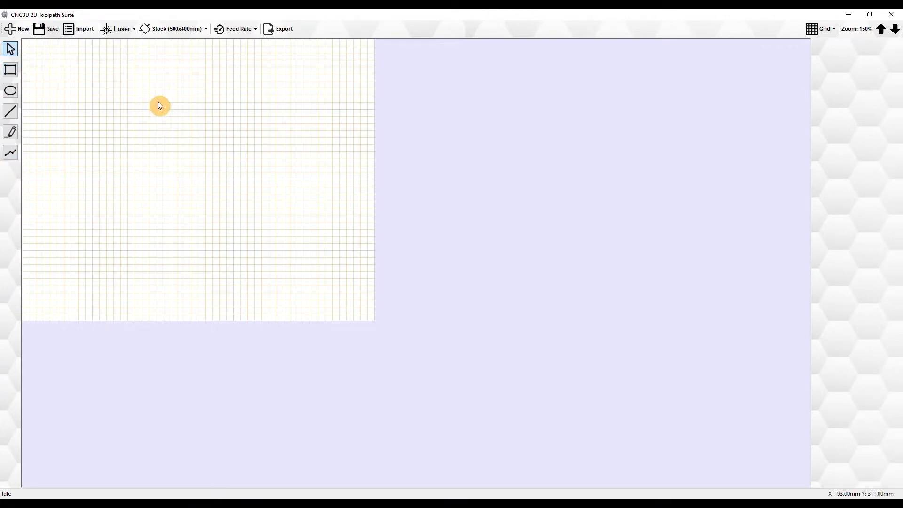
Step: Draw a rectangle on the stock and anchor its location to the bottom-left corner
{"action": "left_click", "coordinate": [11, 70]}
{"action": "left_click_drag", "start_coordinate": [92, 108], "coordinate": [162, 180]}
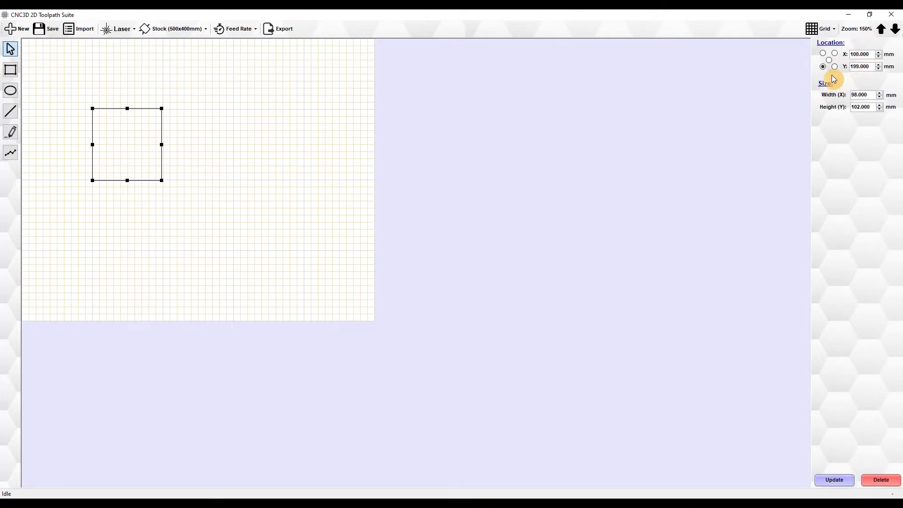
{"action": "left_click", "coordinate": [835, 54]}
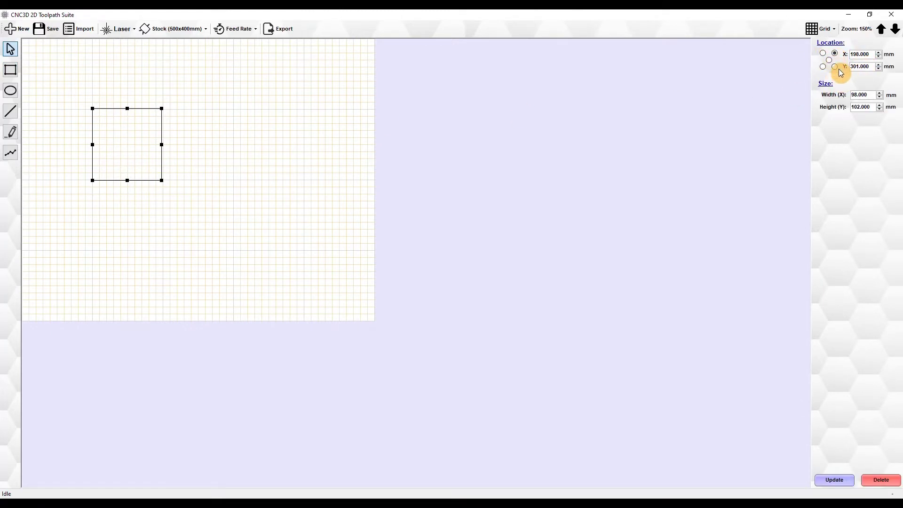
{"action": "left_click", "coordinate": [829, 61]}
{"action": "left_click", "coordinate": [823, 67]}
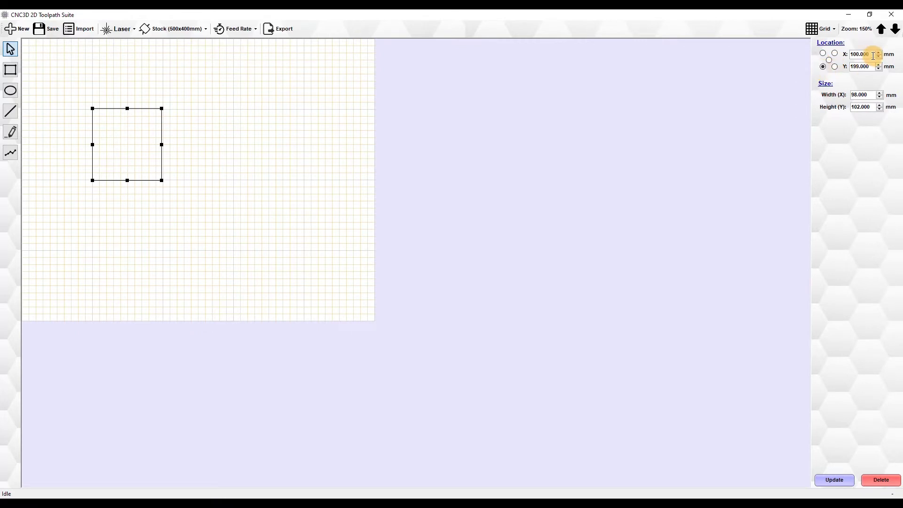
Step: Make the rectangle a 100 x 100 mm square at X 100, Y 100 and apply it
{"action": "left_click", "coordinate": [826, 66]}
{"action": "type", "text": "100"}
{"action": "left_click_drag", "start_coordinate": [870, 94], "coordinate": [847, 96]}
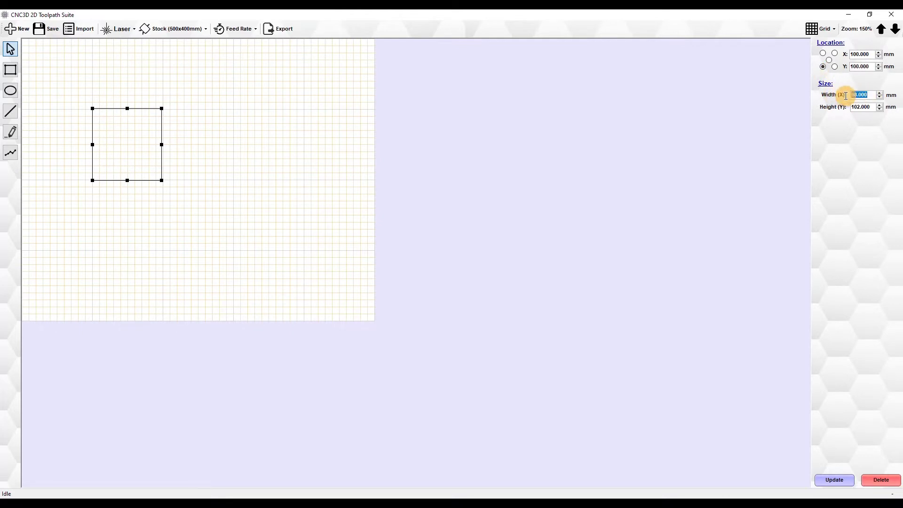
{"action": "type", "text": "100"}
{"action": "left_click", "coordinate": [873, 106]}
{"action": "left_click_drag", "start_coordinate": [873, 107], "coordinate": [789, 105]}
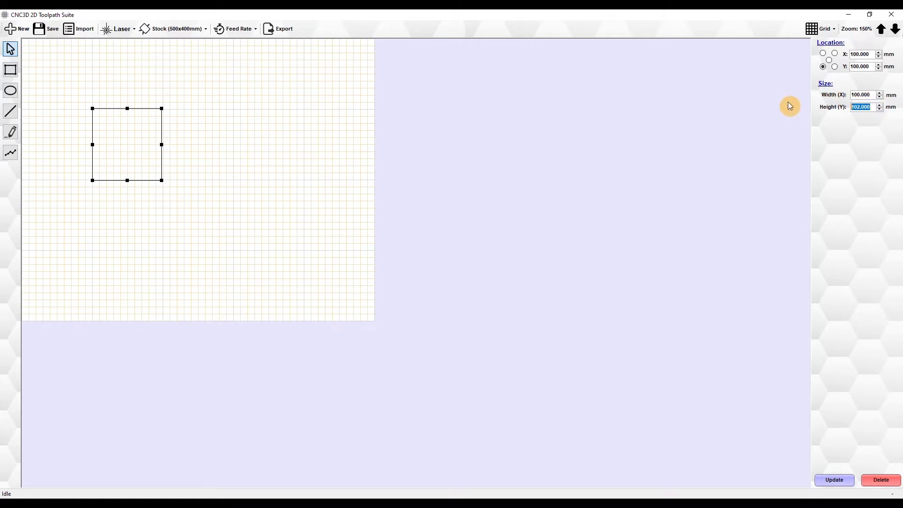
{"action": "type", "text": "100"}
{"action": "left_click", "coordinate": [835, 480]}
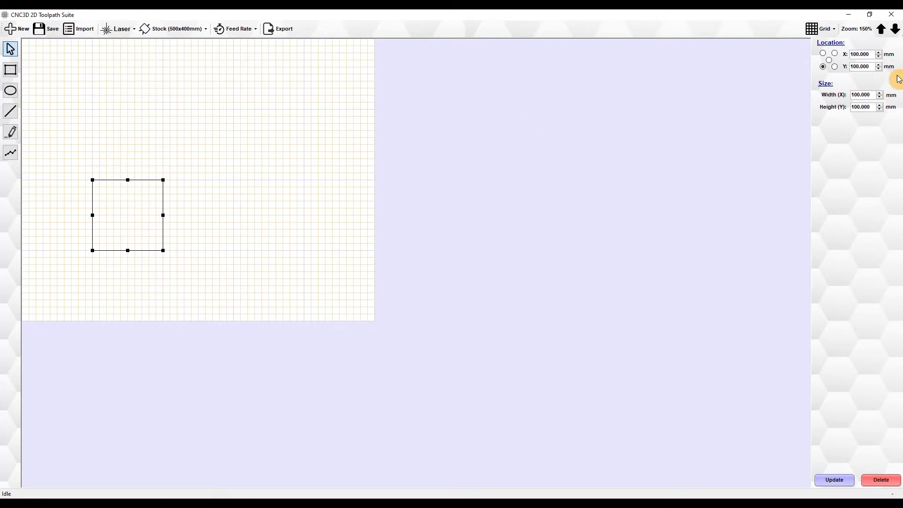
Step: Draw an ellipse above-right of the square and size it 100 x 100 mm
{"action": "left_click", "coordinate": [10, 91]}
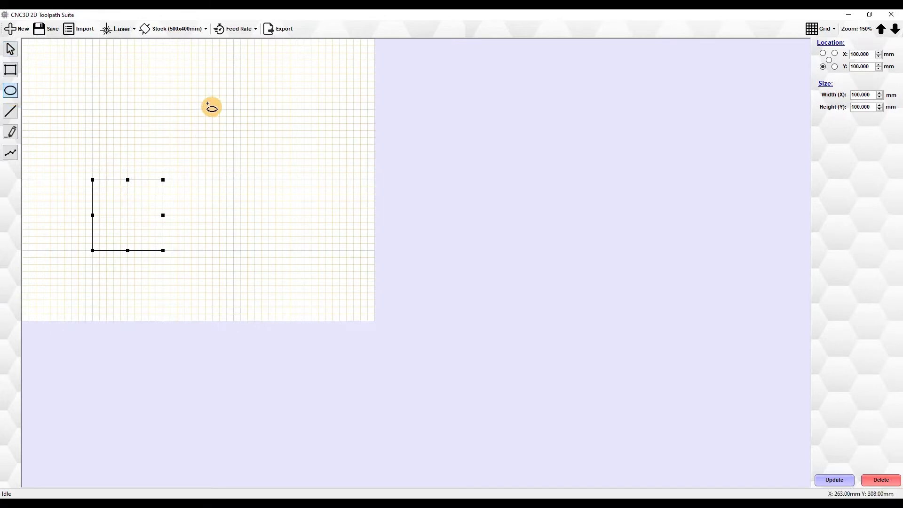
{"action": "left_click_drag", "start_coordinate": [190, 98], "coordinate": [268, 166]}
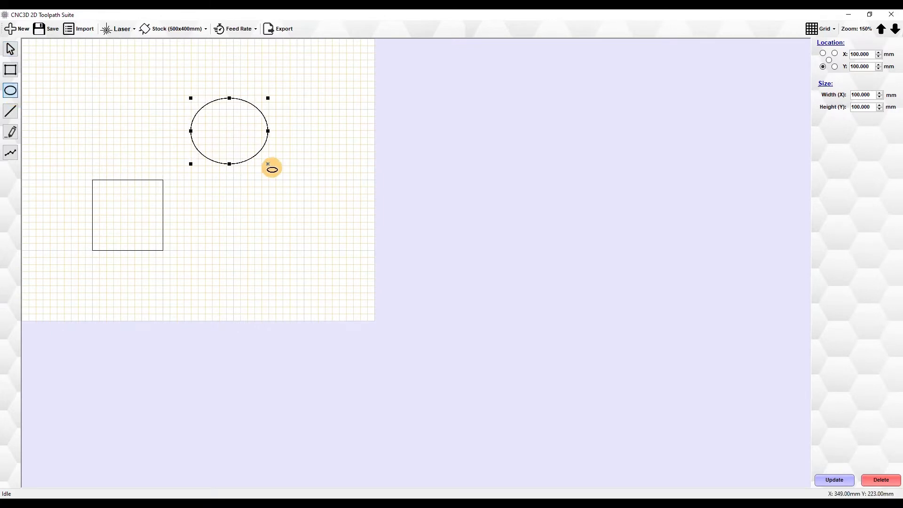
{"action": "double_click", "coordinate": [861, 94]}
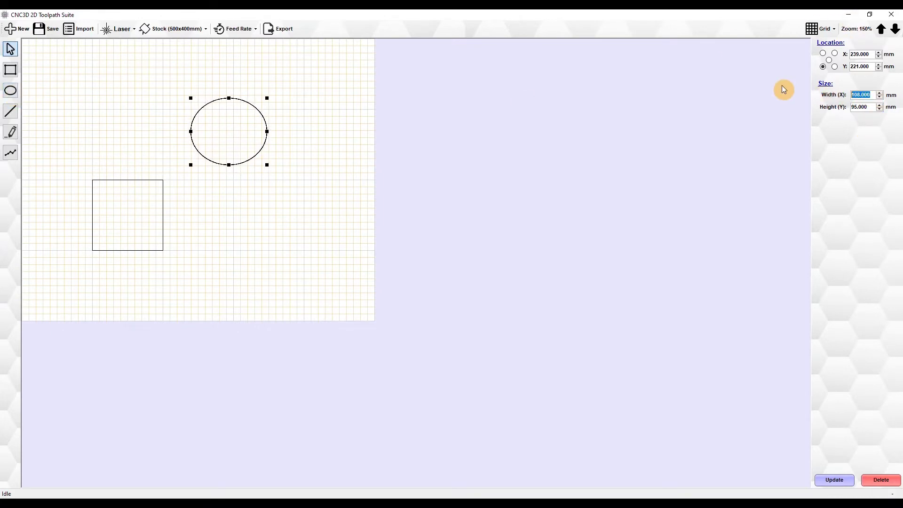
{"action": "type", "text": "100"}
{"action": "left_click", "coordinate": [873, 107]}
{"action": "double_click", "coordinate": [873, 108]}
{"action": "type", "text": "100"}
Step: Position the circle at X 300, Y 200, apply the values and deselect it
{"action": "double_click", "coordinate": [863, 53]}
{"action": "type", "text": "300"}
{"action": "double_click", "coordinate": [870, 68]}
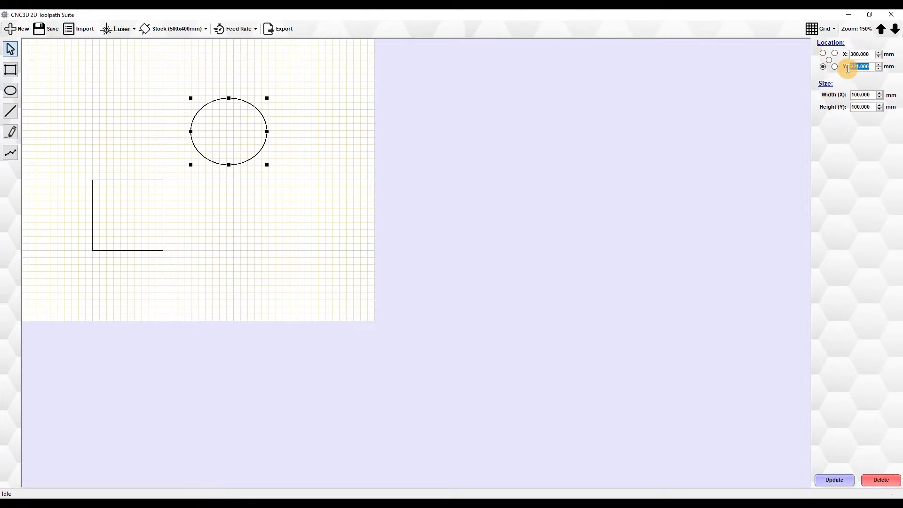
{"action": "type", "text": "200"}
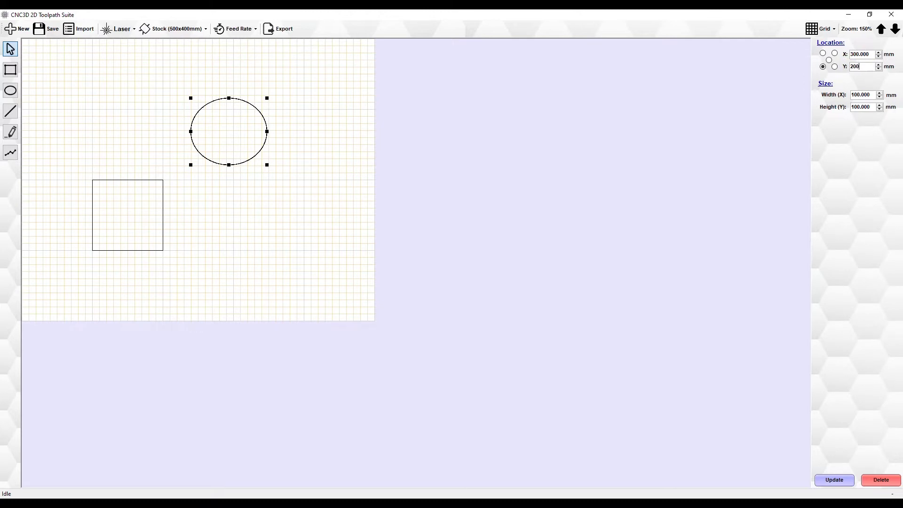
{"action": "left_click", "coordinate": [834, 480]}
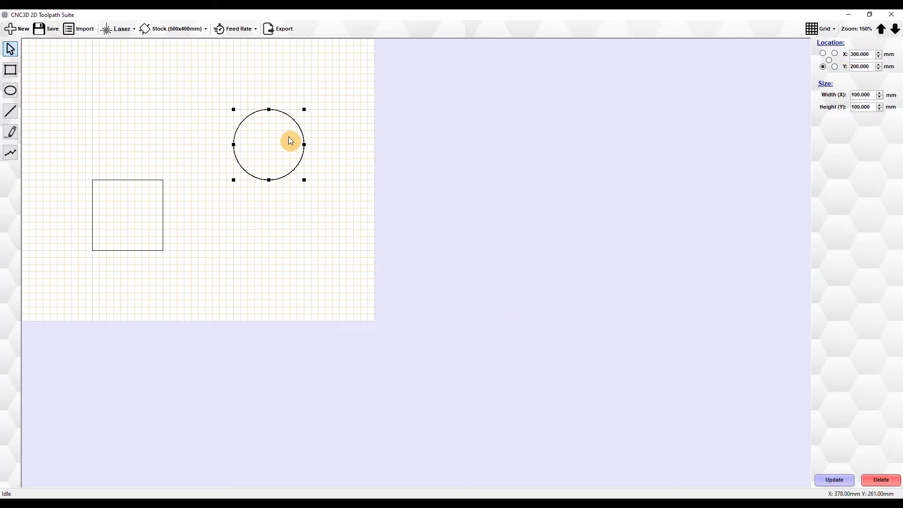
{"action": "left_click", "coordinate": [244, 240]}
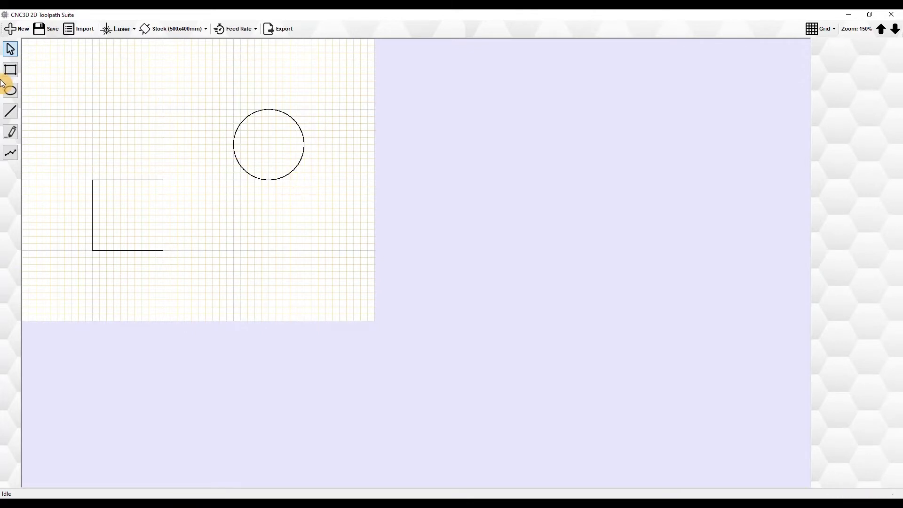
{"action": "left_click", "coordinate": [11, 135]}
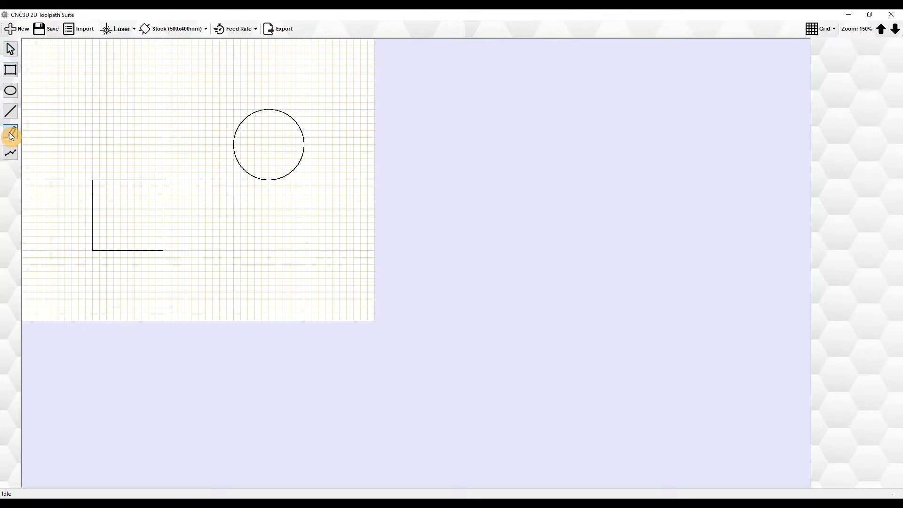
{"action": "mouse_move", "coordinate": [63, 109]}
{"action": "left_mouse_down"}
{"action": "mouse_move", "coordinate": [102, 88]}
{"action": "mouse_move", "coordinate": [169, 98]}
{"action": "mouse_move", "coordinate": [282, 76]}
{"action": "mouse_move", "coordinate": [344, 79]}
{"action": "mouse_move", "coordinate": [354, 88]}
{"action": "mouse_move", "coordinate": [337, 91]}
{"action": "mouse_move", "coordinate": [349, 64]}
{"action": "mouse_move", "coordinate": [321, 88]}
{"action": "left_mouse_up"}
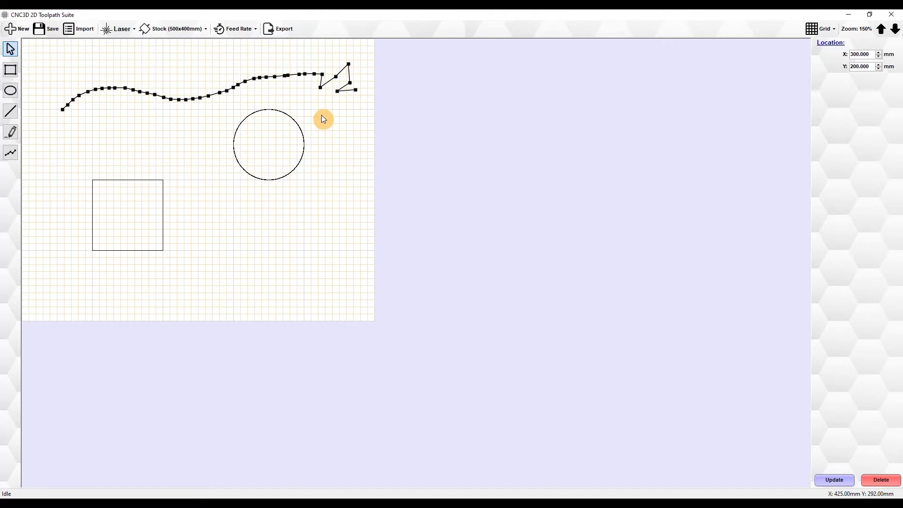
{"action": "key", "text": "Delete"}
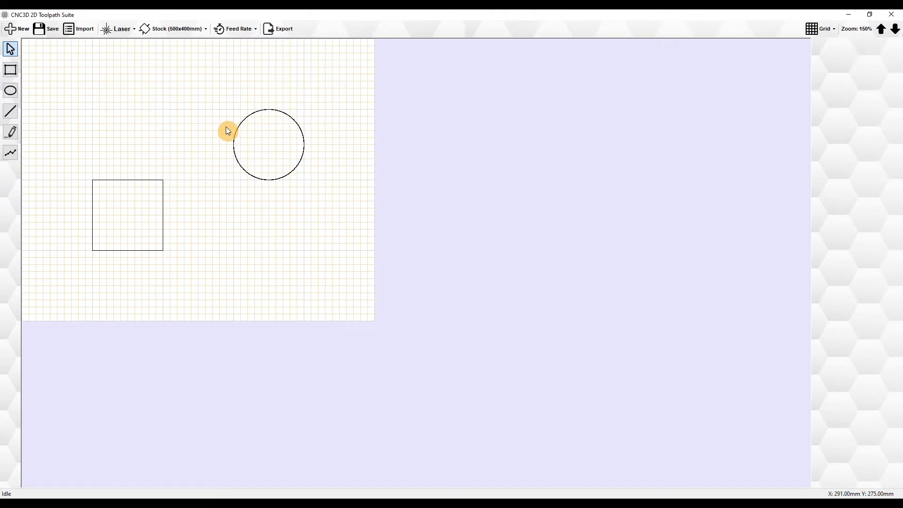
{"action": "left_click", "coordinate": [11, 154]}
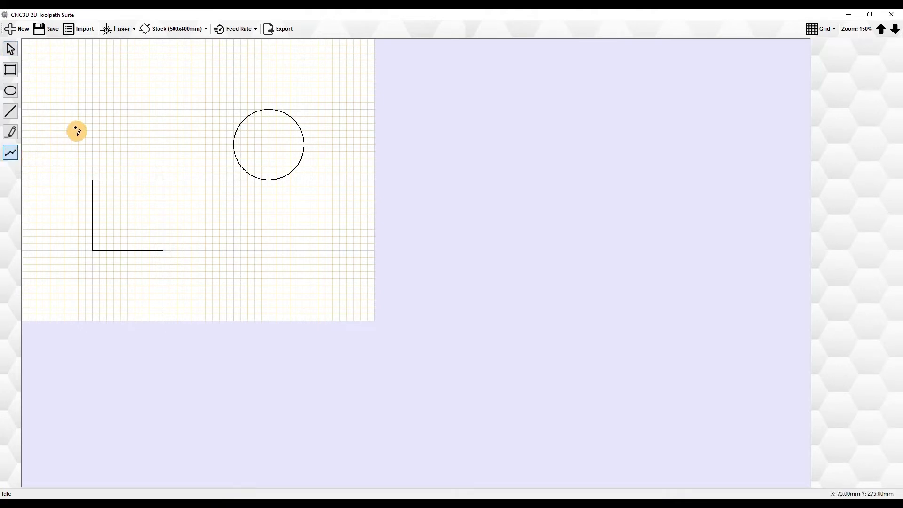
{"action": "left_click", "coordinate": [109, 136]}
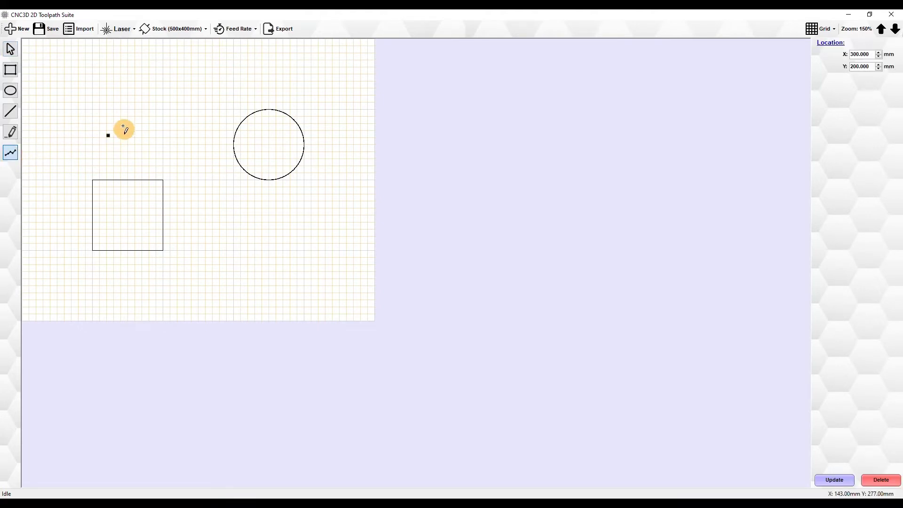
{"action": "left_click", "coordinate": [181, 104]}
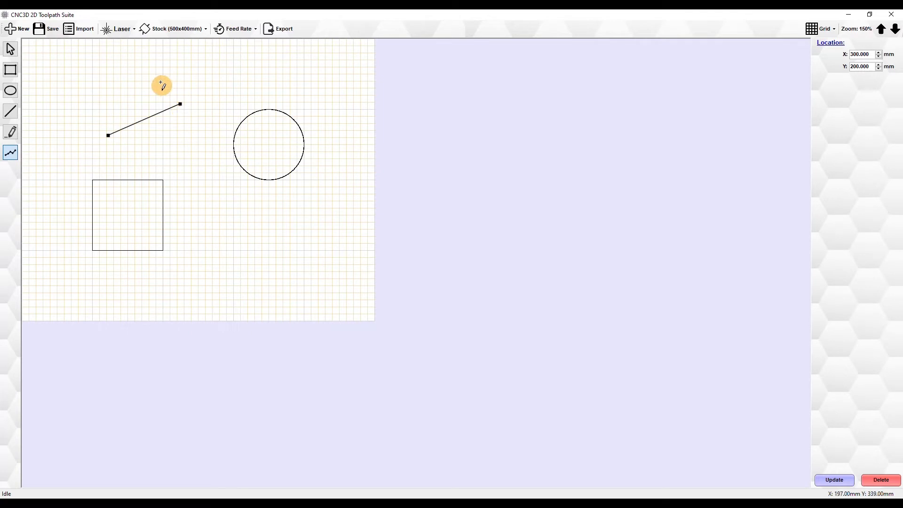
{"action": "left_click", "coordinate": [159, 73]}
{"action": "left_click", "coordinate": [101, 65]}
{"action": "left_click", "coordinate": [79, 90]}
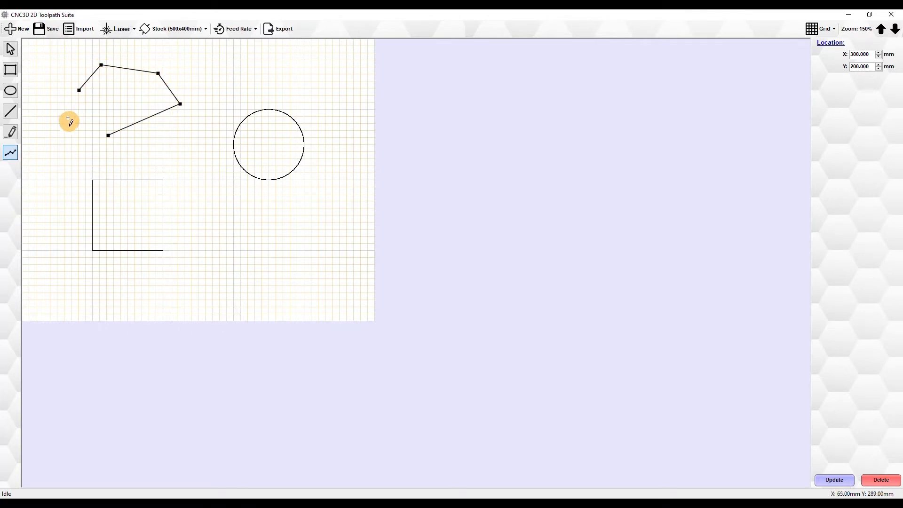
{"action": "left_click", "coordinate": [65, 119]}
{"action": "left_click", "coordinate": [60, 148]}
{"action": "left_click", "coordinate": [86, 162]}
{"action": "left_click", "coordinate": [128, 162]}
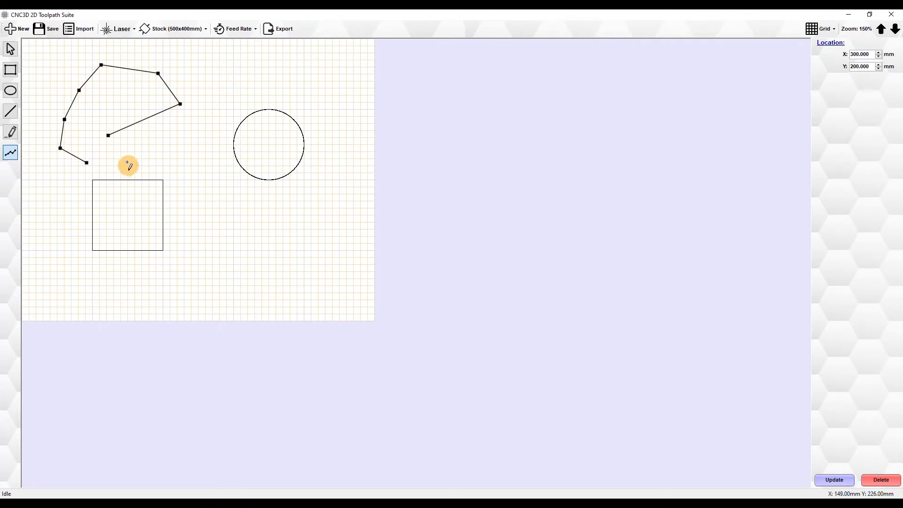
{"action": "left_click", "coordinate": [188, 143]}
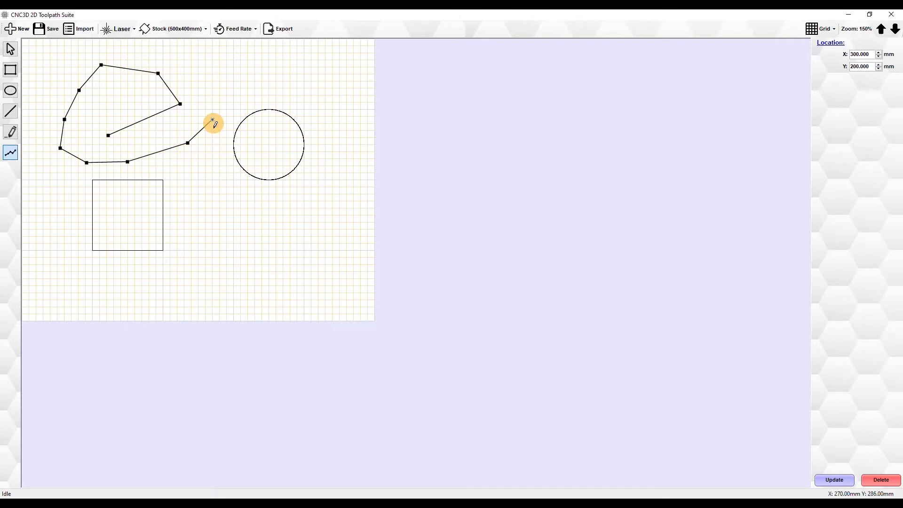
{"action": "left_click", "coordinate": [213, 119]}
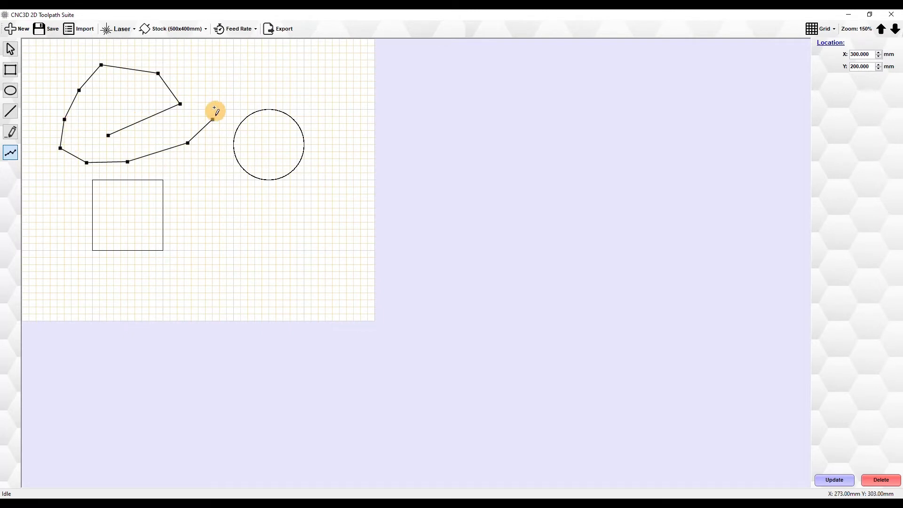
{"action": "right_click", "coordinate": [215, 105]}
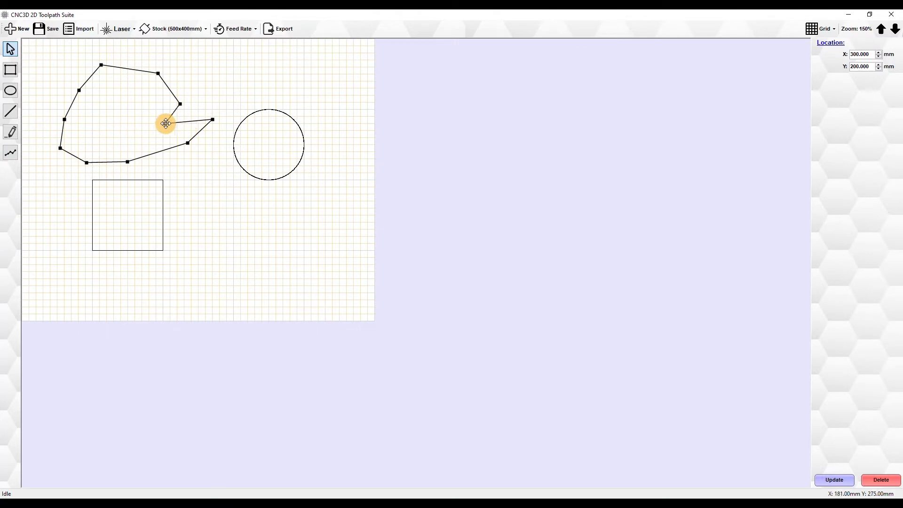
{"action": "left_click_drag", "start_coordinate": [166, 123], "coordinate": [208, 95]}
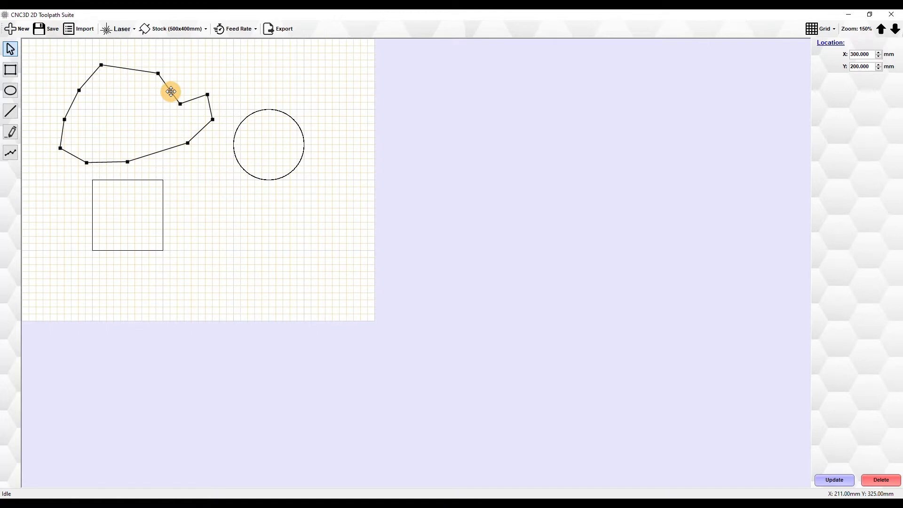
{"action": "mouse_move", "coordinate": [172, 91]}
{"action": "left_mouse_down"}
{"action": "mouse_move", "coordinate": [188, 77]}
{"action": "mouse_move", "coordinate": [170, 85]}
{"action": "mouse_move", "coordinate": [178, 86]}
{"action": "left_mouse_up"}
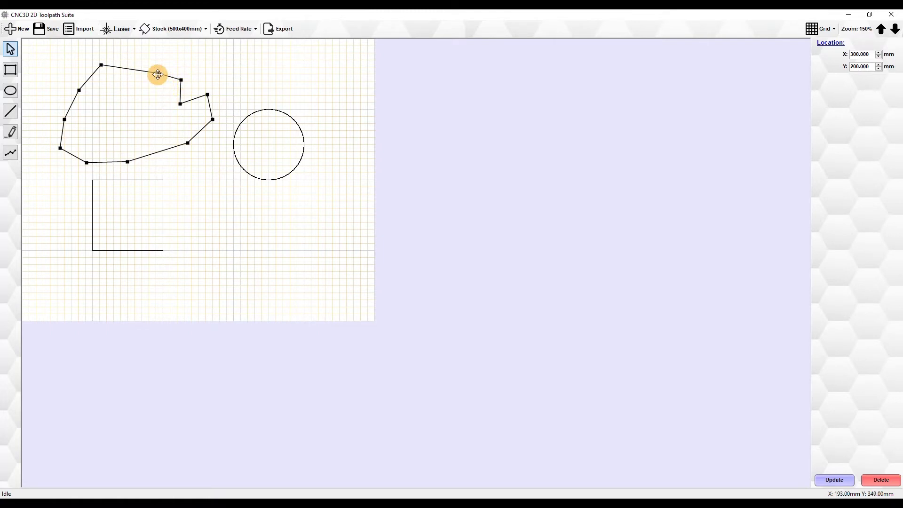
{"action": "double_click", "coordinate": [158, 74]}
{"action": "mouse_move", "coordinate": [134, 119]}
{"action": "left_mouse_down"}
{"action": "mouse_move", "coordinate": [274, 256]}
{"action": "mouse_move", "coordinate": [189, 185]}
{"action": "mouse_move", "coordinate": [158, 141]}
{"action": "mouse_move", "coordinate": [259, 262]}
{"action": "mouse_move", "coordinate": [135, 111]}
{"action": "left_mouse_up"}
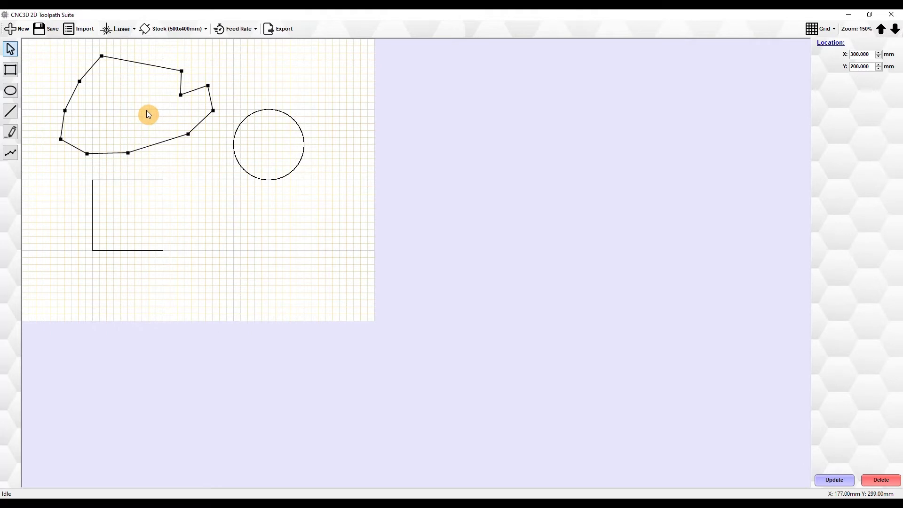
{"action": "key", "text": "Delete"}
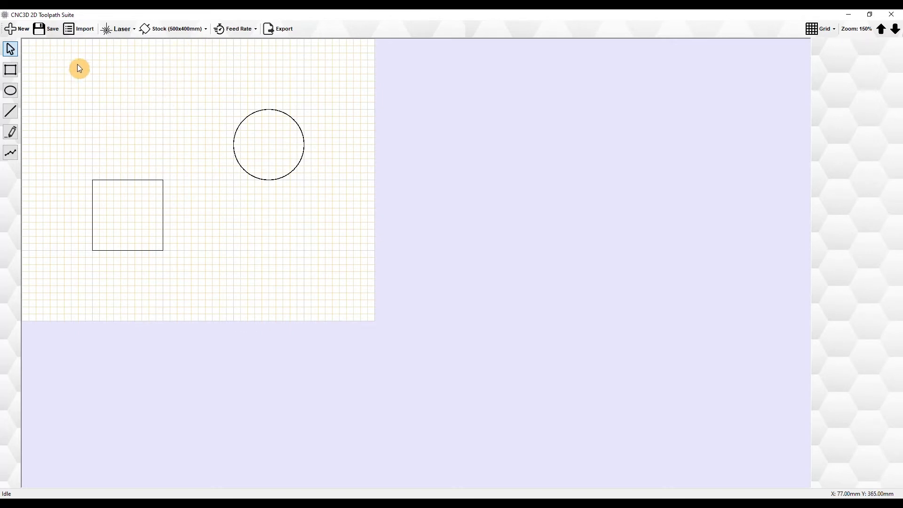
Step: Switch the machine type to Plasma and check the Safe Z height and Pierce Time values
{"action": "left_click", "coordinate": [117, 31]}
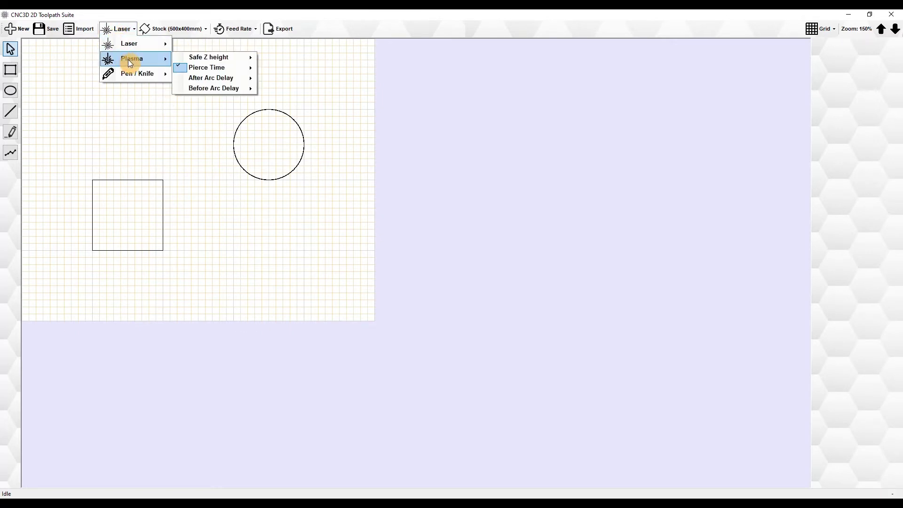
{"action": "left_click", "coordinate": [128, 59]}
{"action": "mouse_move", "coordinate": [208, 57]}
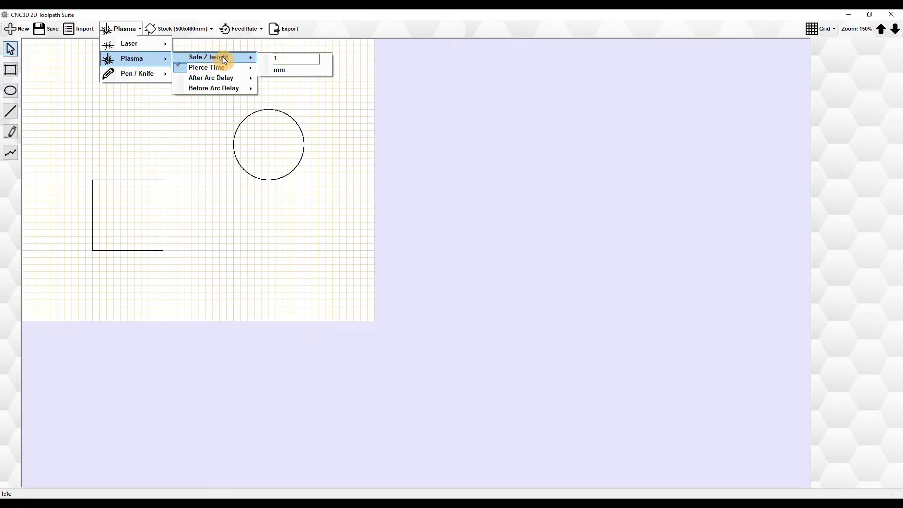
{"action": "double_click", "coordinate": [284, 59]}
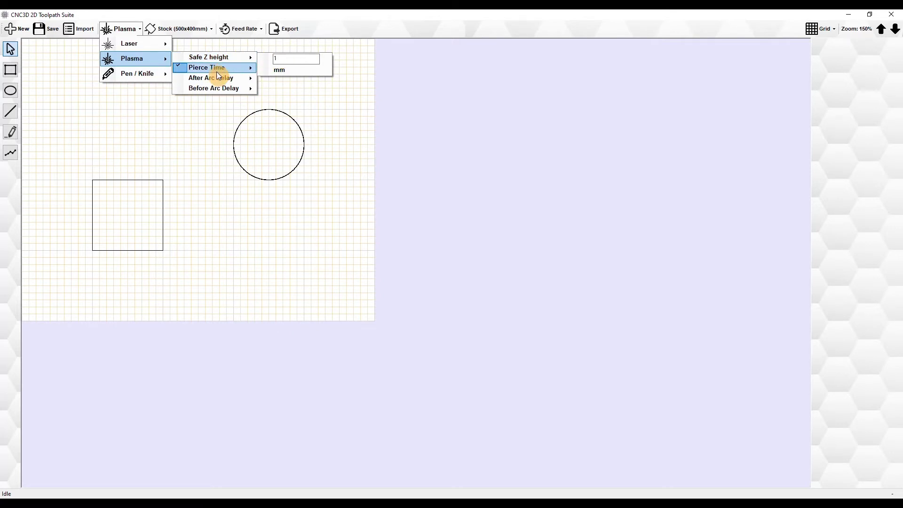
{"action": "mouse_move", "coordinate": [208, 81]}
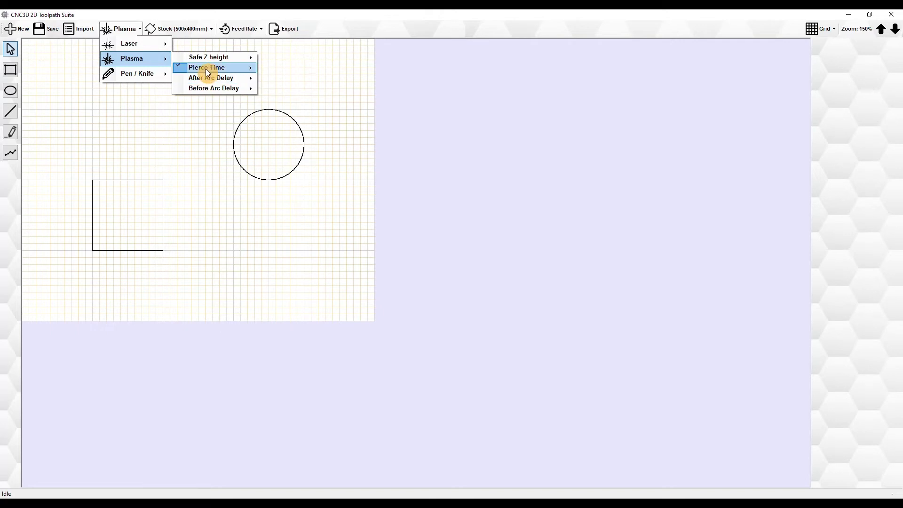
{"action": "double_click", "coordinate": [296, 70]}
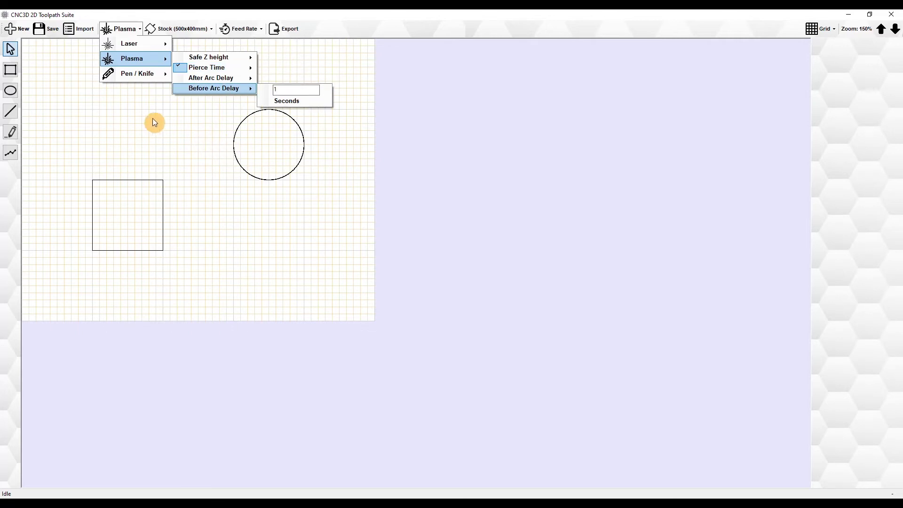
{"action": "mouse_move", "coordinate": [193, 83]}
{"action": "mouse_move", "coordinate": [132, 74]}
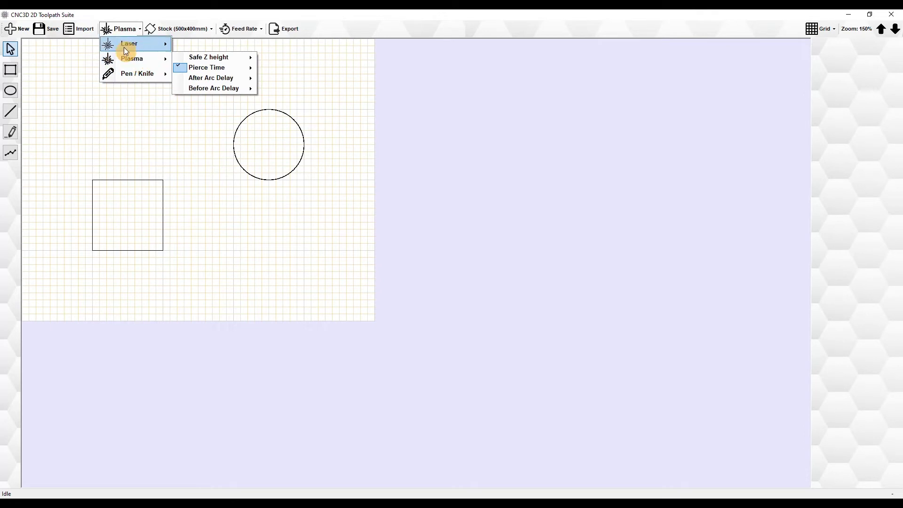
Step: Confirm the feed rate, then export the shapes as the G-code file 'test file'
{"action": "mouse_move", "coordinate": [140, 41]}
{"action": "left_click", "coordinate": [240, 31]}
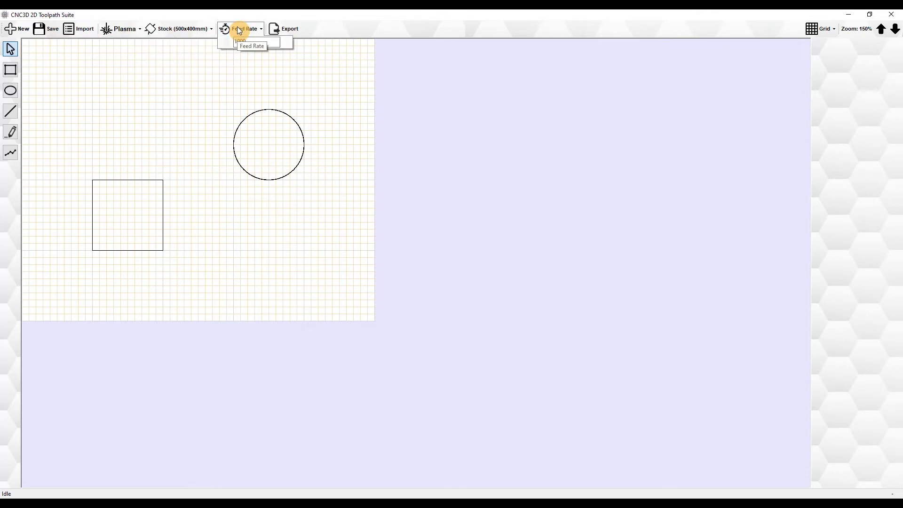
{"action": "key", "text": "Return"}
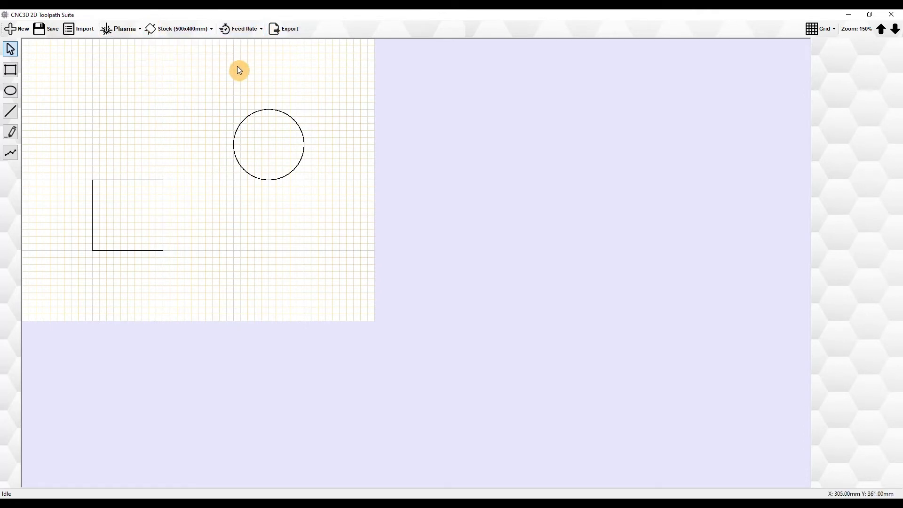
{"action": "left_click", "coordinate": [286, 32]}
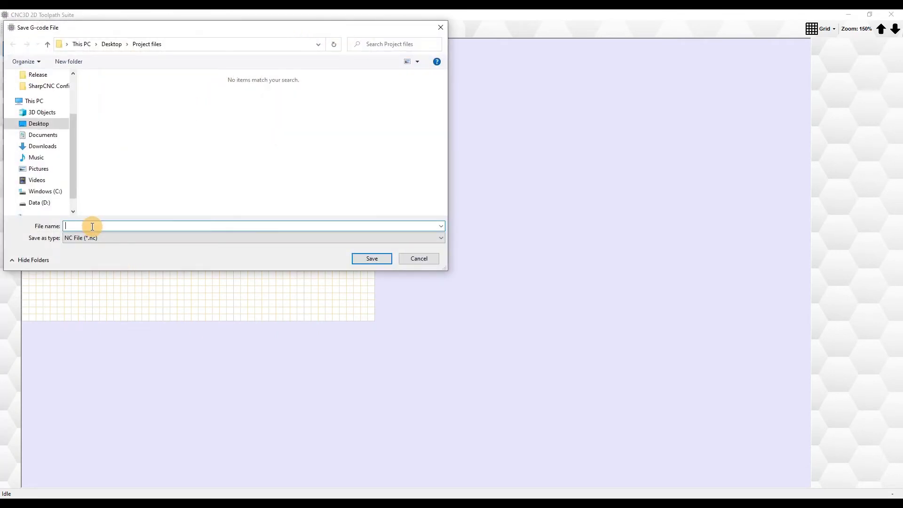
{"action": "type", "text": "test file"}
{"action": "left_click", "coordinate": [380, 258]}
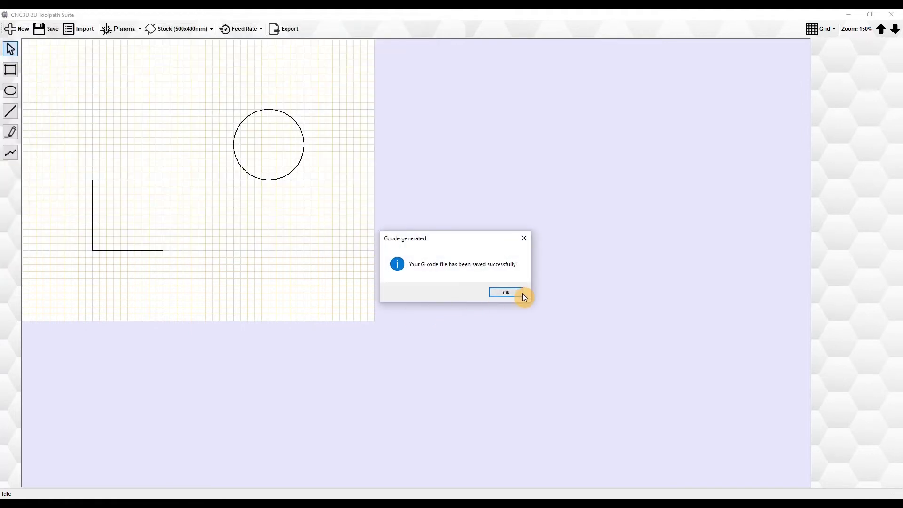
{"action": "left_click", "coordinate": [507, 299]}
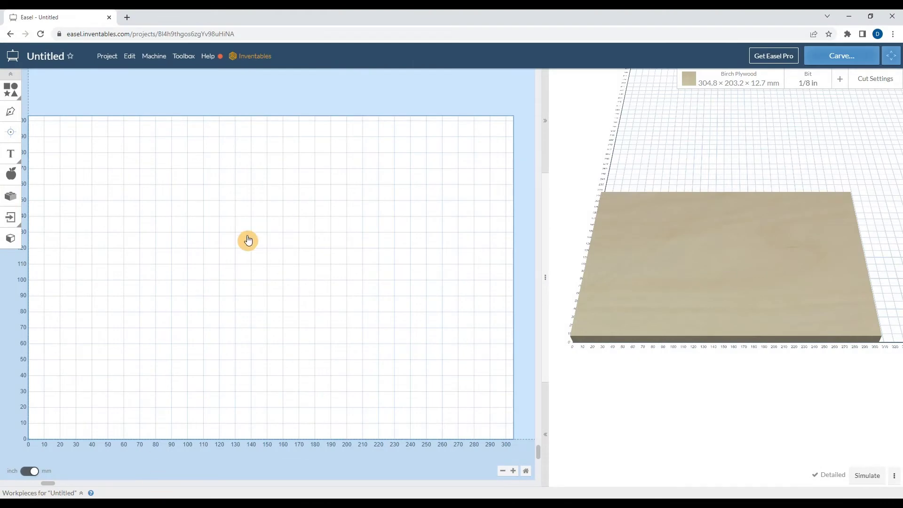
Step: Import test file.nc from the Project files folder into Easel as G-code
{"action": "left_click", "coordinate": [10, 217]}
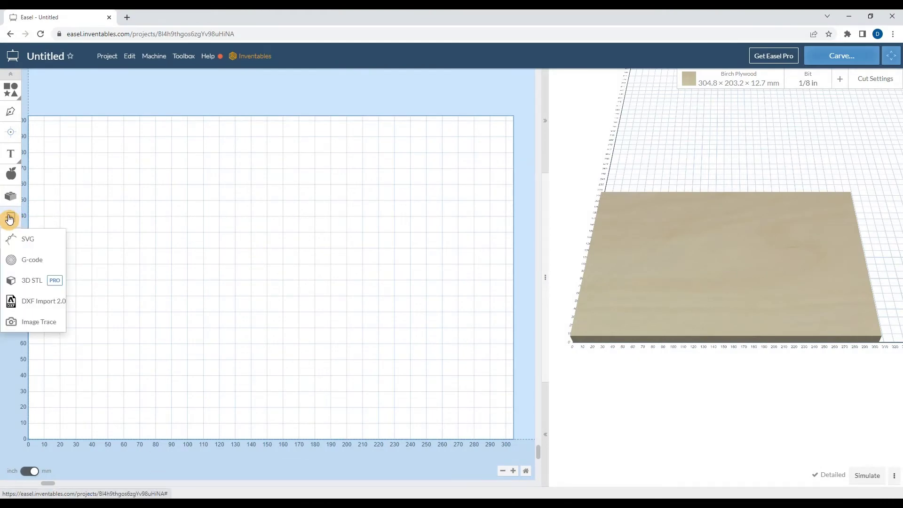
{"action": "left_click", "coordinate": [26, 262]}
{"action": "left_click", "coordinate": [292, 102]}
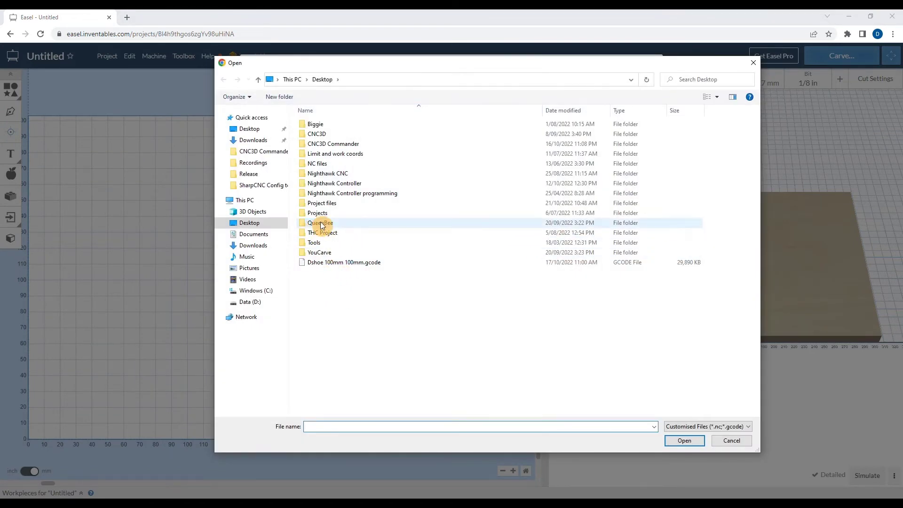
{"action": "double_click", "coordinate": [322, 203]}
{"action": "left_click", "coordinate": [321, 139]}
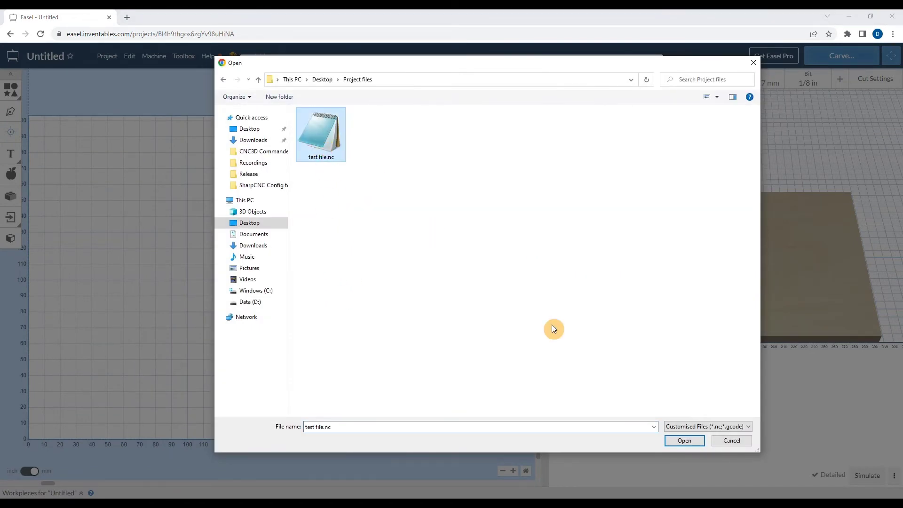
{"action": "left_click", "coordinate": [675, 440]}
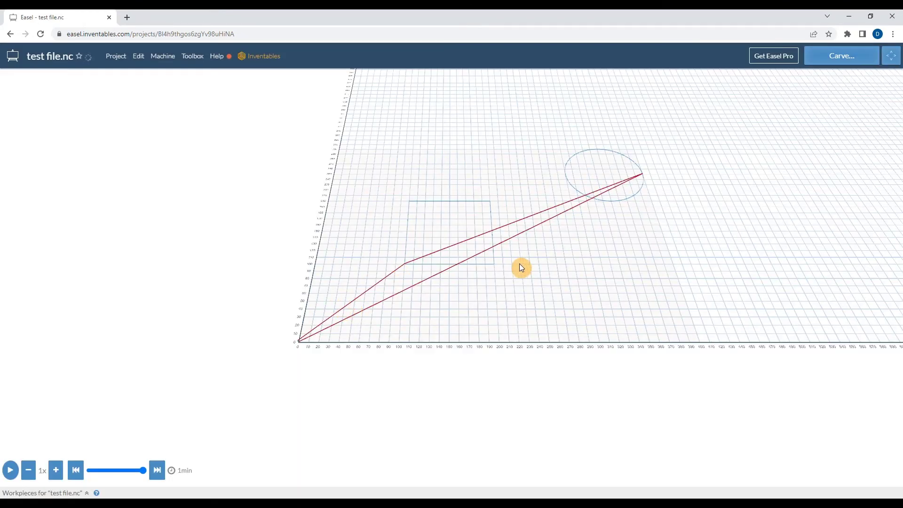
Step: Zoom and orbit the Easel preview to inspect the square and circle toolpaths
{"action": "scroll", "coordinate": [458, 258], "scroll_direction": "up", "scroll_amount": 3}
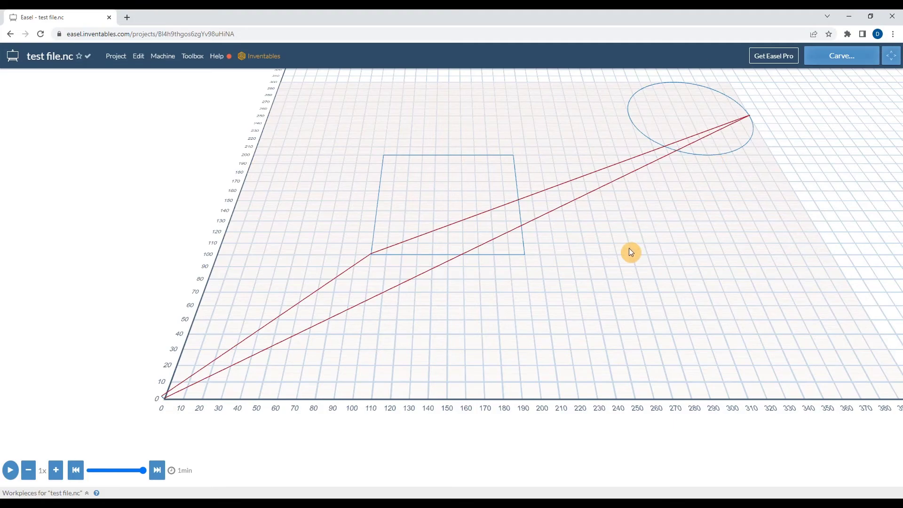
{"action": "scroll", "coordinate": [517, 202], "scroll_direction": "down", "scroll_amount": 5}
{"action": "scroll", "coordinate": [518, 230], "scroll_direction": "up", "scroll_amount": 5}
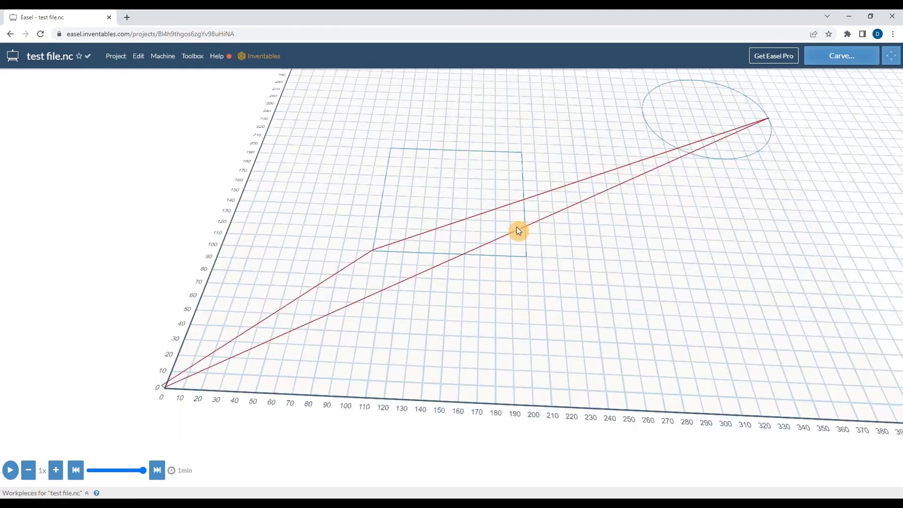
{"action": "scroll", "coordinate": [531, 218], "scroll_direction": "down", "scroll_amount": 2}
{"action": "left_click_drag", "start_coordinate": [547, 202], "coordinate": [578, 202]}
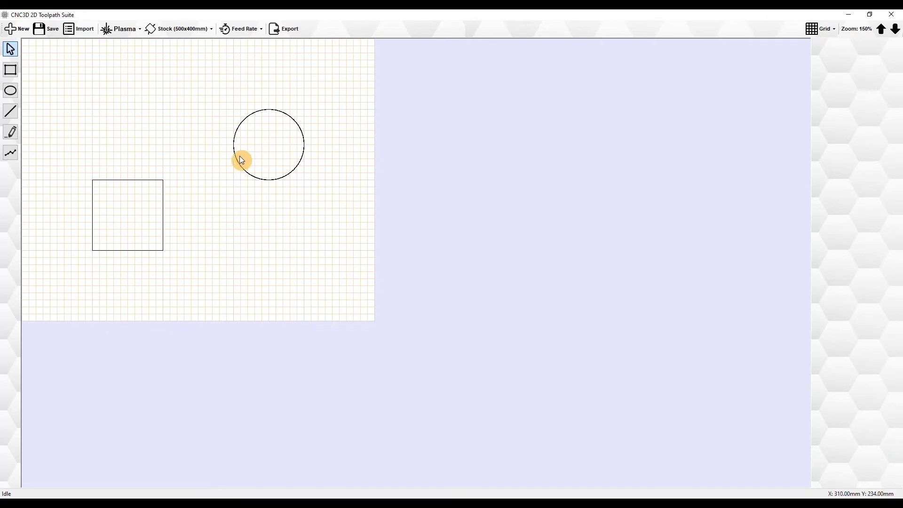
Step: Box-select both the square and the circle and delete them
{"action": "left_click", "coordinate": [271, 156]}
{"action": "left_click", "coordinate": [130, 121]}
{"action": "left_click_drag", "start_coordinate": [315, 99], "coordinate": [84, 267]}
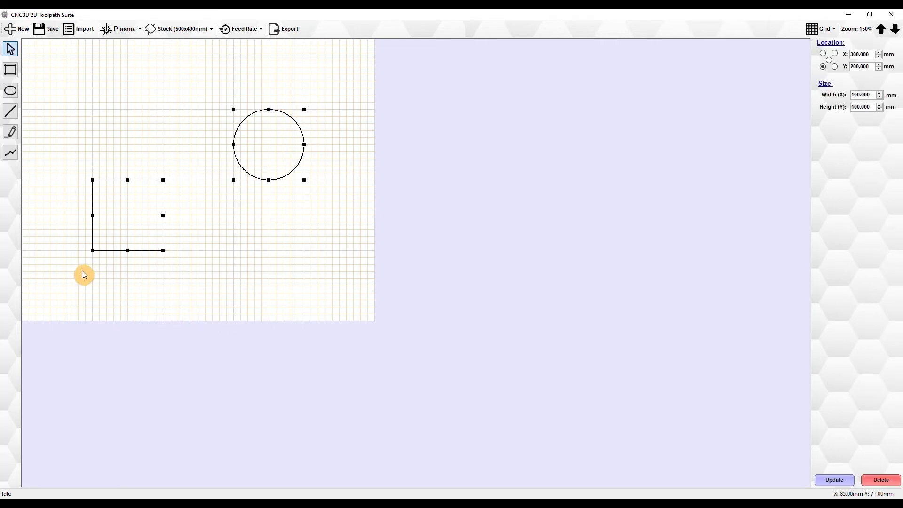
{"action": "key", "text": "Delete"}
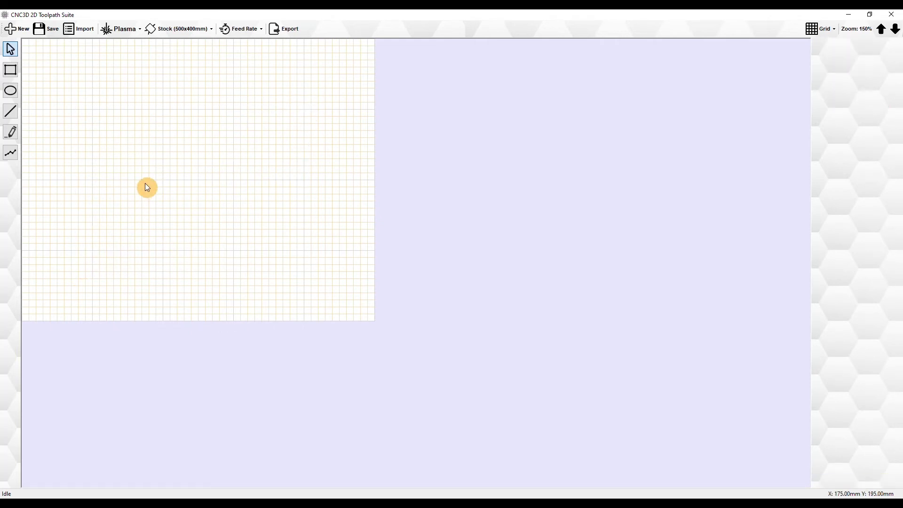
Step: Import test svg.svg with the SVG Files filter and check the imported polygon and ellipse
{"action": "left_click", "coordinate": [79, 32]}
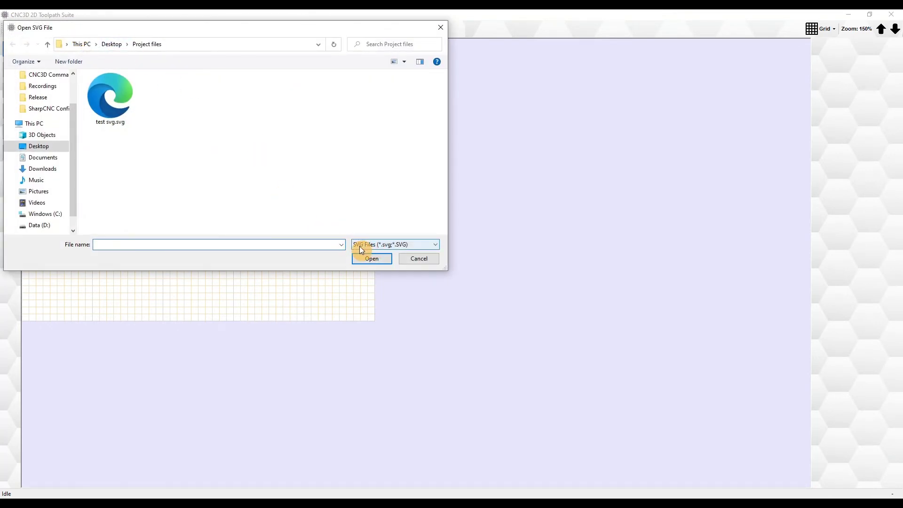
{"action": "left_click", "coordinate": [384, 245]}
{"action": "left_click", "coordinate": [383, 244]}
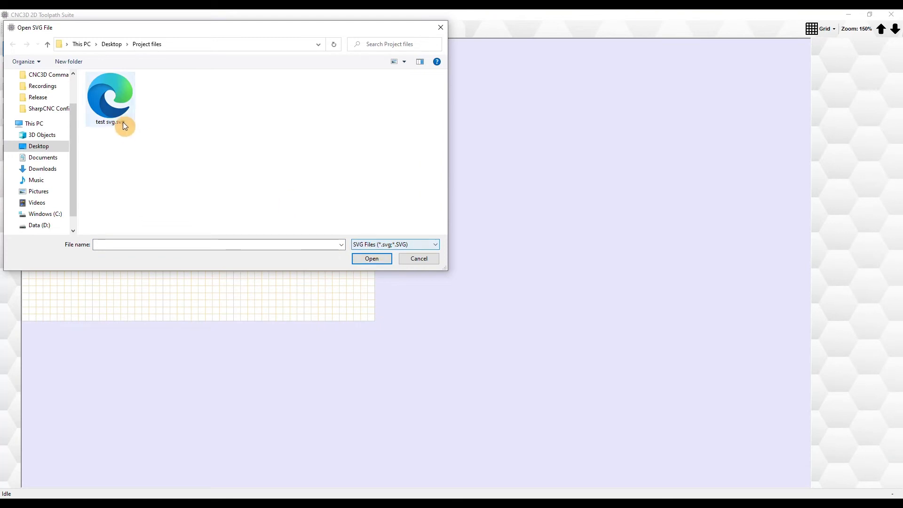
{"action": "left_click", "coordinate": [122, 120]}
{"action": "left_click", "coordinate": [370, 256]}
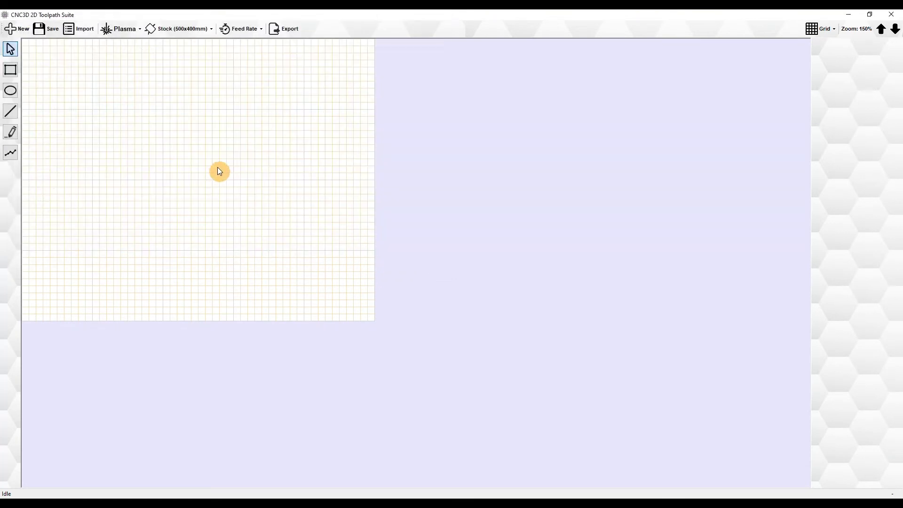
{"action": "left_click", "coordinate": [120, 159]}
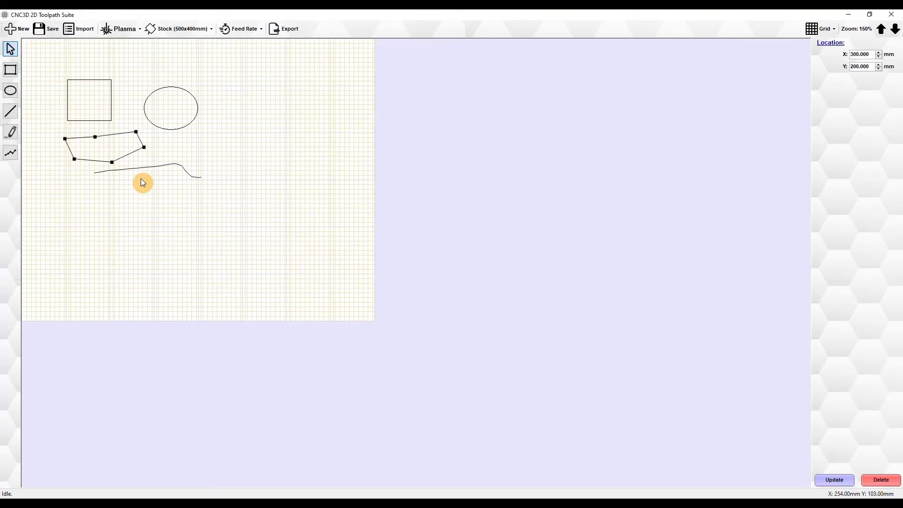
{"action": "left_click", "coordinate": [171, 123]}
{"action": "left_click", "coordinate": [239, 153]}
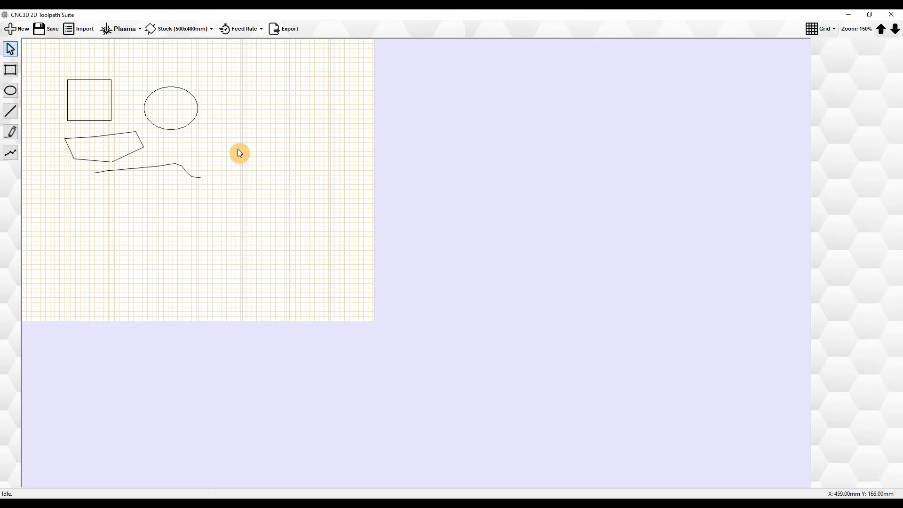
Step: Import test svg.svg a second time and drag the duplicate quadrilateral, ellipse and square aside
{"action": "left_click", "coordinate": [80, 29]}
{"action": "left_click", "coordinate": [112, 106]}
{"action": "left_click", "coordinate": [371, 258]}
{"action": "left_click_drag", "start_coordinate": [117, 157], "coordinate": [202, 235]}
{"action": "left_click", "coordinate": [169, 120]}
{"action": "left_click_drag", "start_coordinate": [169, 120], "coordinate": [280, 125]}
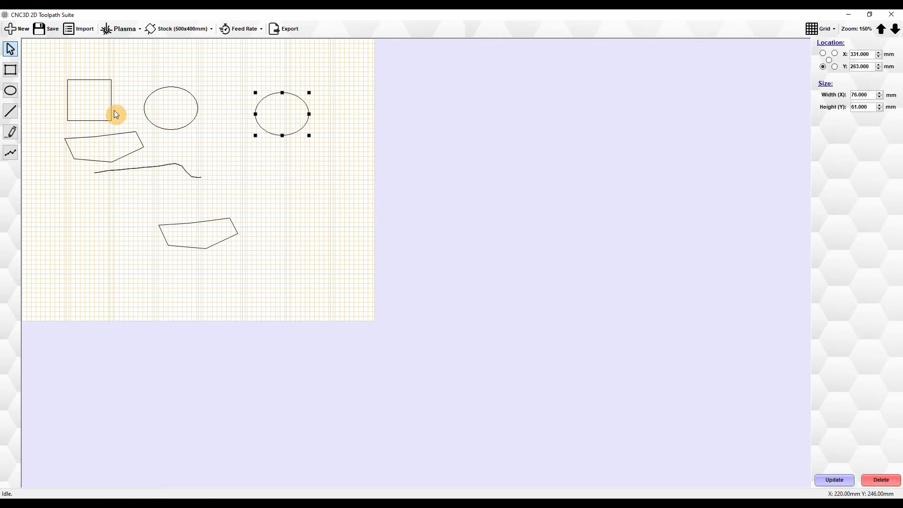
{"action": "left_click_drag", "start_coordinate": [90, 105], "coordinate": [294, 204]}
{"action": "left_click", "coordinate": [275, 243]}
Step: Delete the lower-right square and both quadrilaterals
{"action": "left_click", "coordinate": [287, 200]}
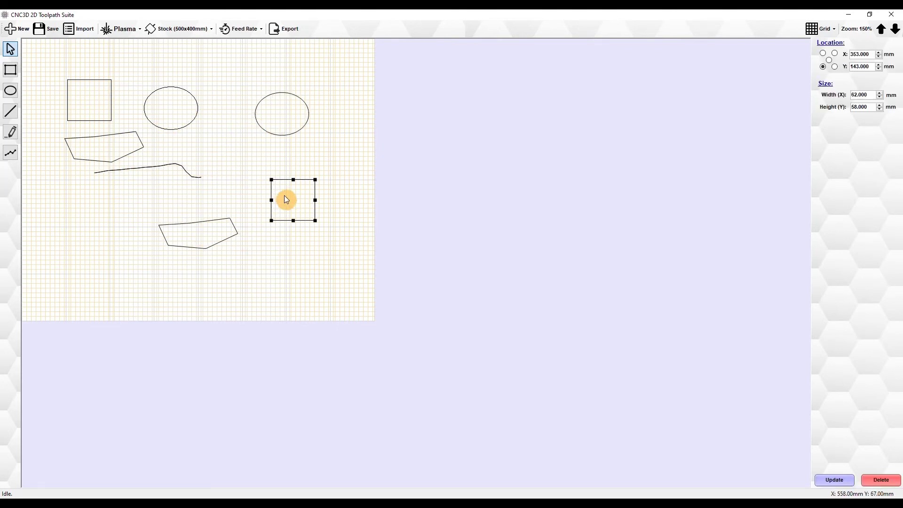
{"action": "key", "text": "Delete"}
{"action": "left_click", "coordinate": [200, 239]}
{"action": "key", "text": "Delete"}
{"action": "left_click", "coordinate": [115, 144]}
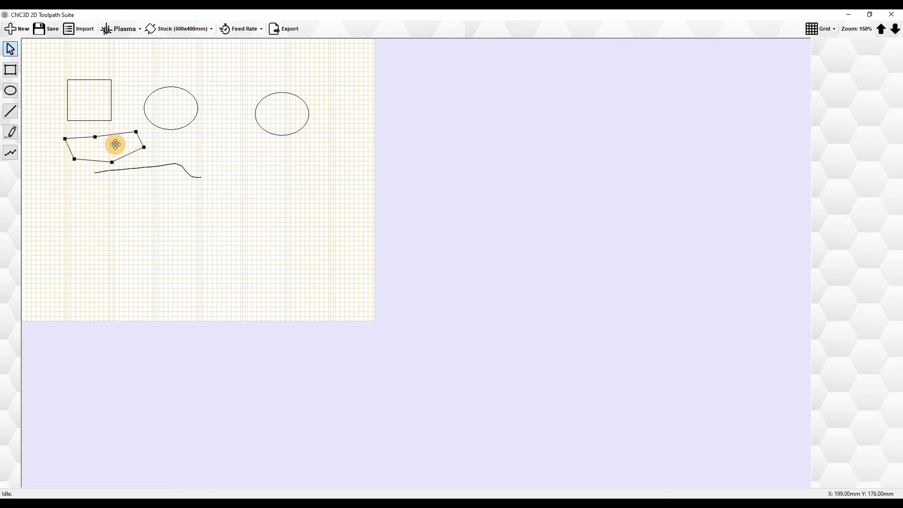
{"action": "key", "text": "Delete"}
Step: Delete the top-left square, both ellipses and the freehand line
{"action": "left_click", "coordinate": [89, 101]}
{"action": "key", "text": "Delete"}
{"action": "left_click", "coordinate": [172, 107]}
{"action": "key", "text": "Delete"}
{"action": "left_click", "coordinate": [283, 113]}
{"action": "key", "text": "Delete"}
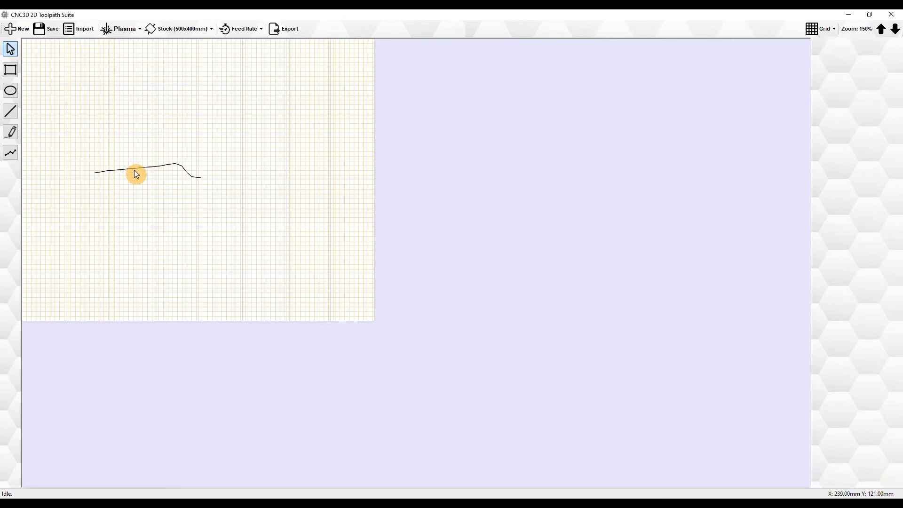
{"action": "left_click", "coordinate": [175, 166]}
{"action": "key", "text": "Delete"}
Step: Import snorlax.jpg using the Image Files filter to get a traced preview
{"action": "left_click", "coordinate": [76, 29]}
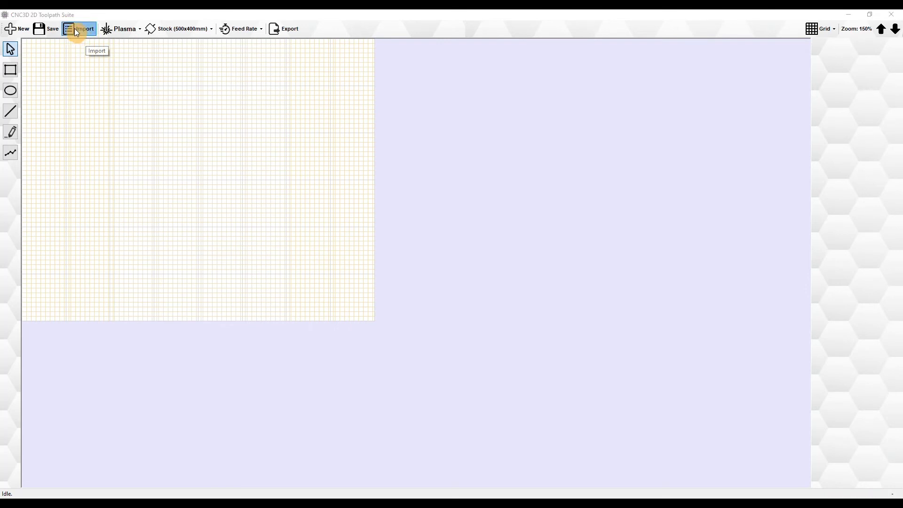
{"action": "left_click", "coordinate": [382, 244]}
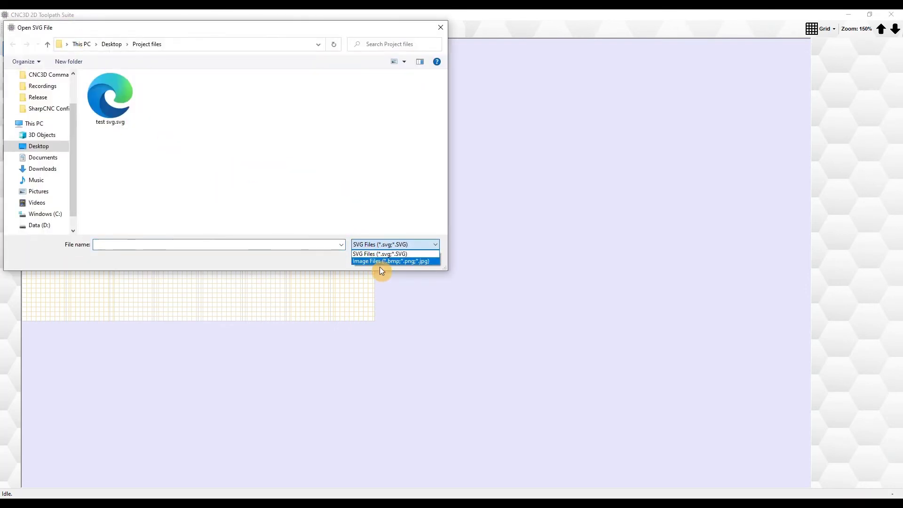
{"action": "left_click", "coordinate": [380, 262]}
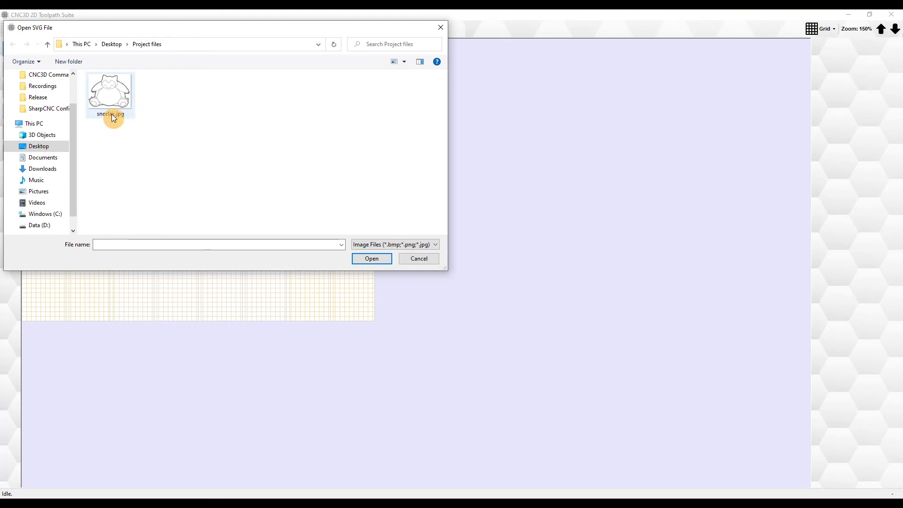
{"action": "left_click", "coordinate": [100, 100]}
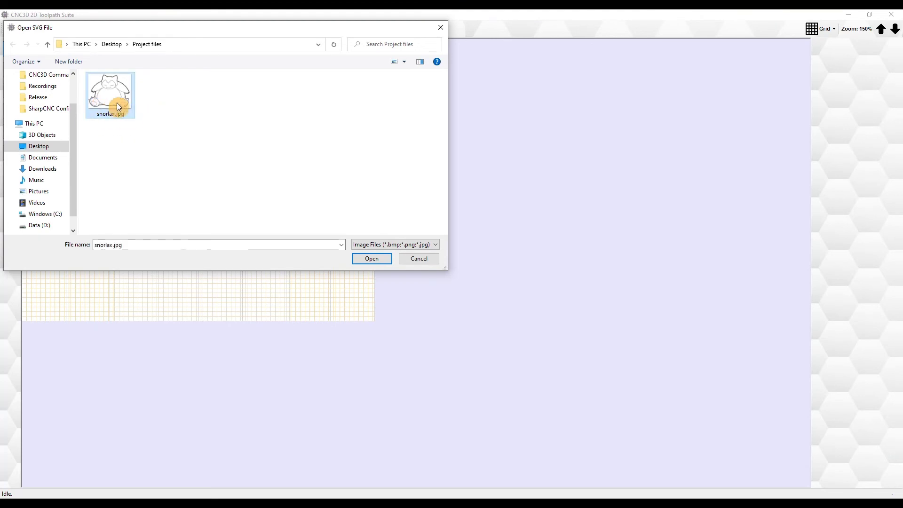
{"action": "left_click", "coordinate": [373, 258]}
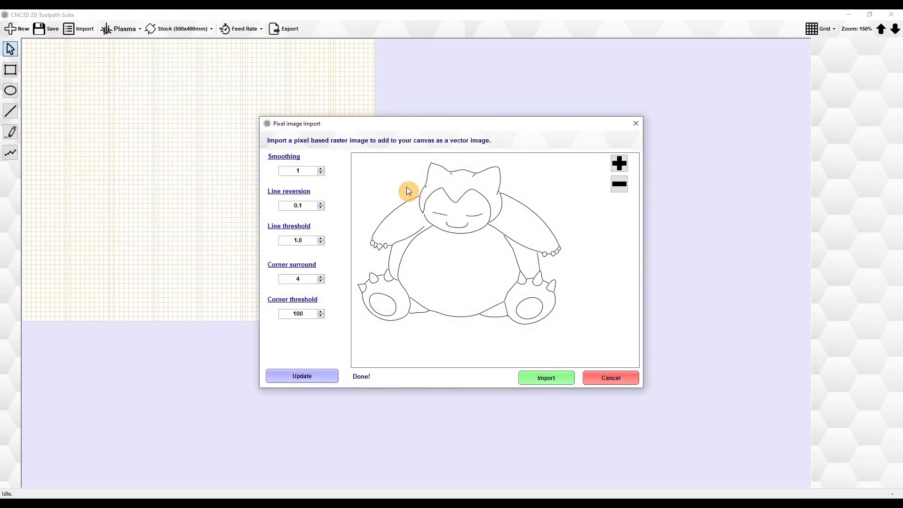
Step: Set Corner surround to 100 and Corner threshold to 200, updating the trace
{"action": "double_click", "coordinate": [298, 171]}
{"action": "double_click", "coordinate": [301, 278]}
{"action": "type", "text": "100"}
{"action": "left_click", "coordinate": [304, 377]}
{"action": "double_click", "coordinate": [301, 313]}
{"action": "type", "text": "2"}
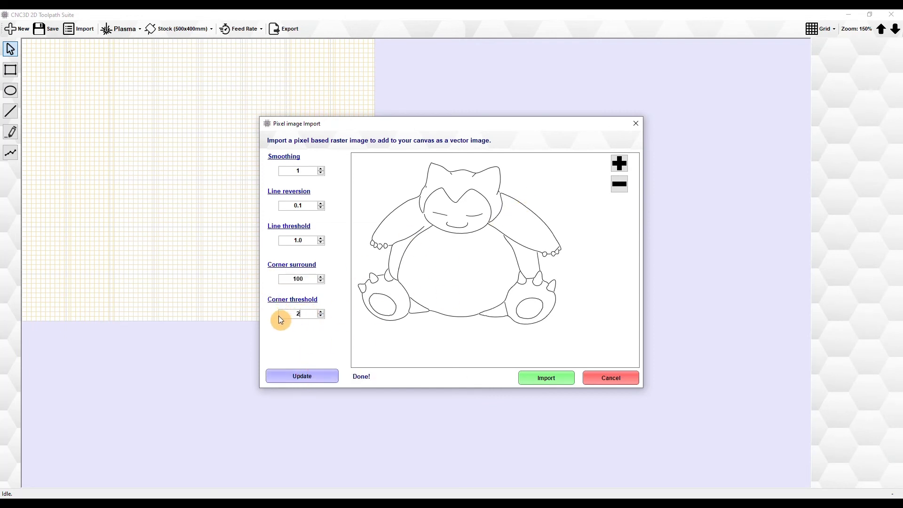
{"action": "type", "text": "00"}
{"action": "left_click", "coordinate": [300, 378]}
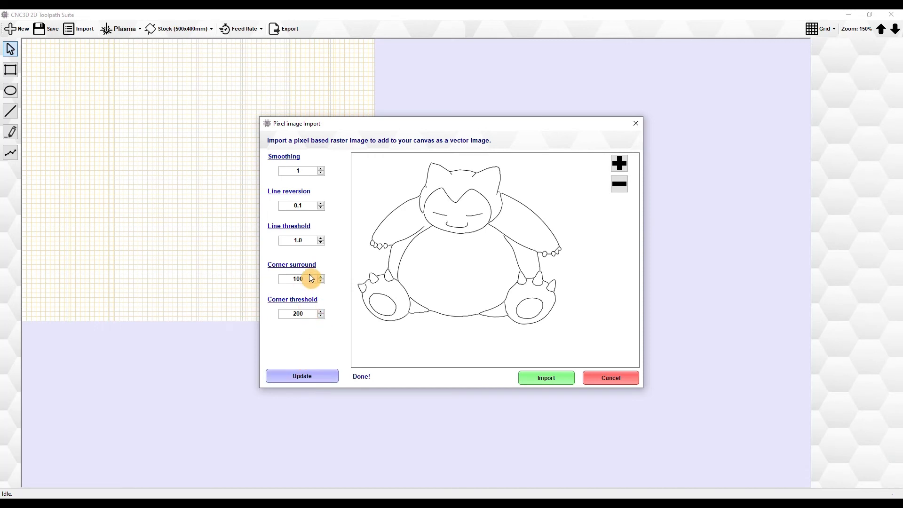
Step: Try Line threshold 10, then settle on 0.1 and update the trace
{"action": "double_click", "coordinate": [305, 240]}
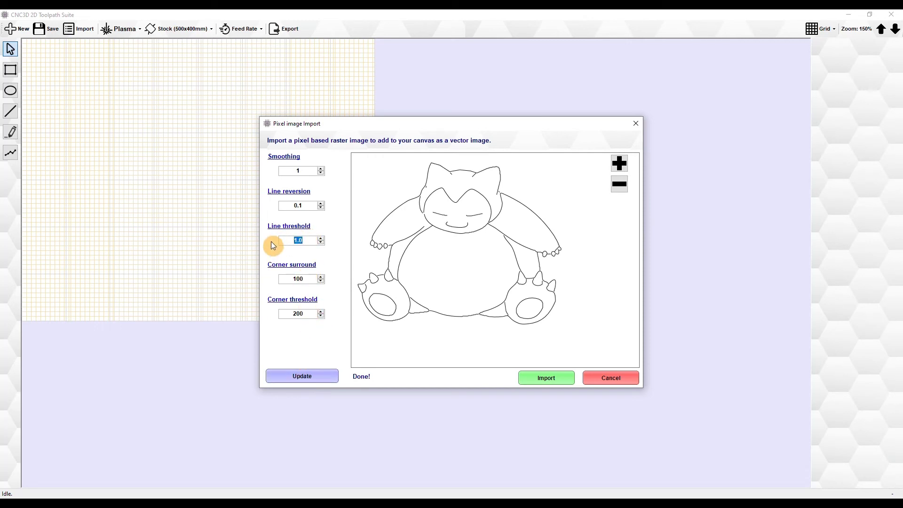
{"action": "type", "text": "10"}
{"action": "left_click", "coordinate": [306, 375]}
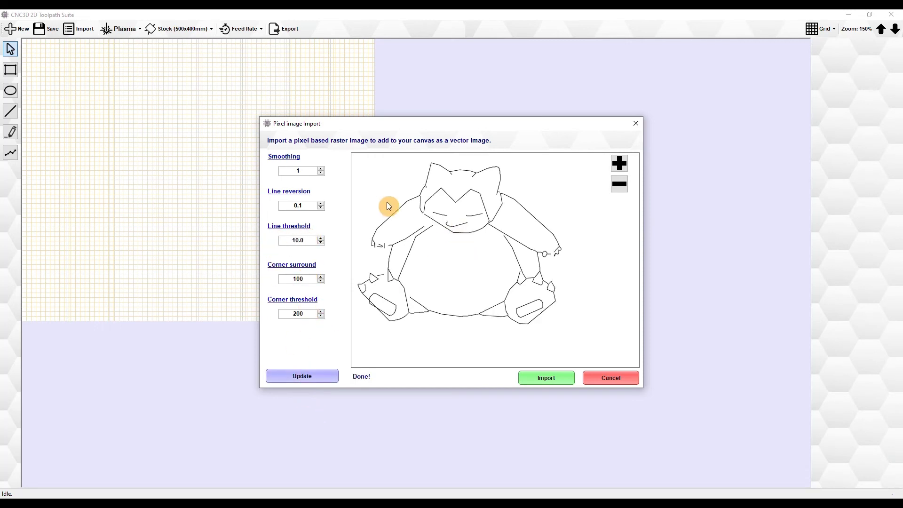
{"action": "left_click", "coordinate": [619, 185]}
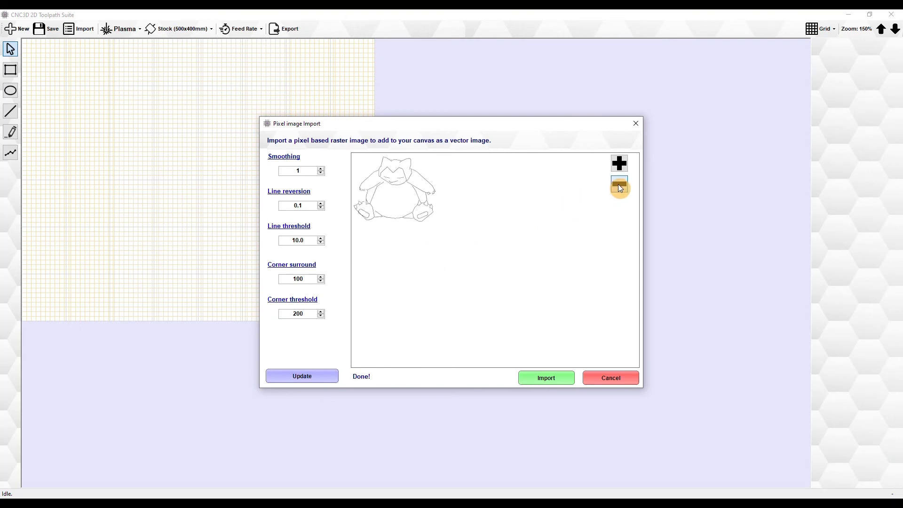
{"action": "left_click", "coordinate": [620, 166]}
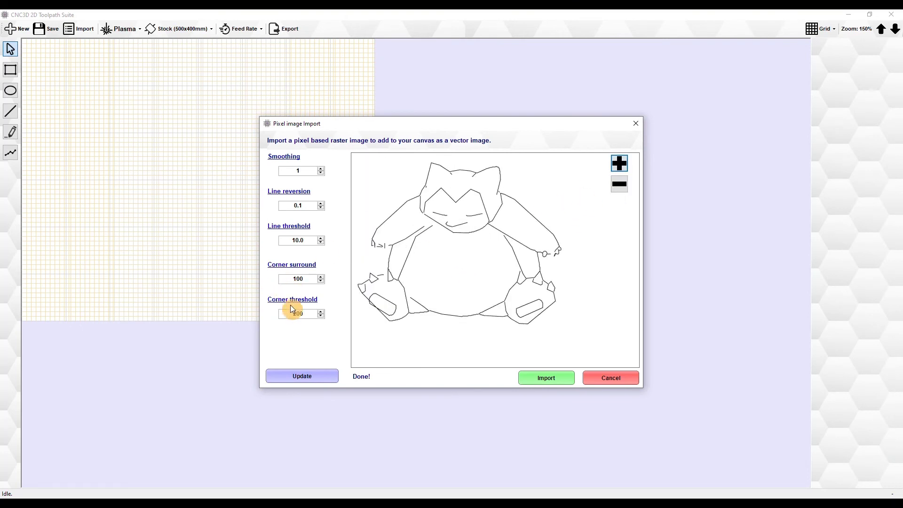
{"action": "double_click", "coordinate": [307, 237]}
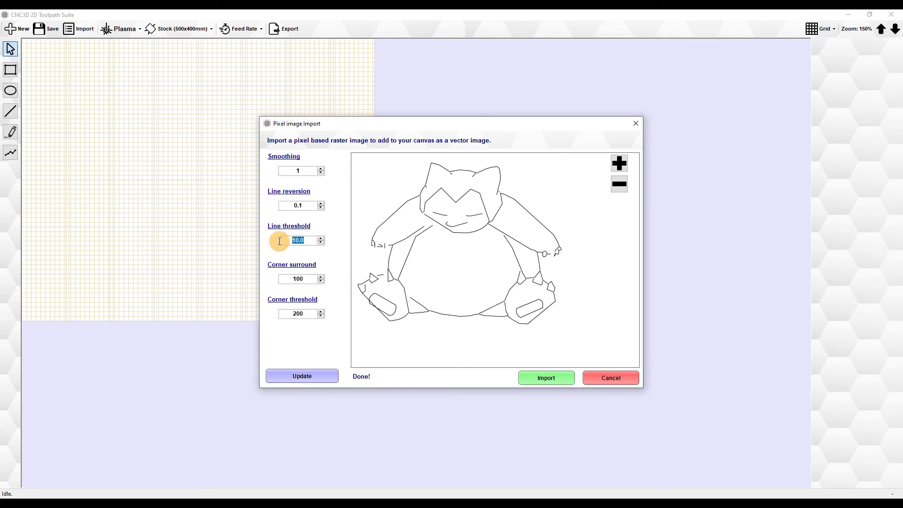
{"action": "type", "text": "0.1"}
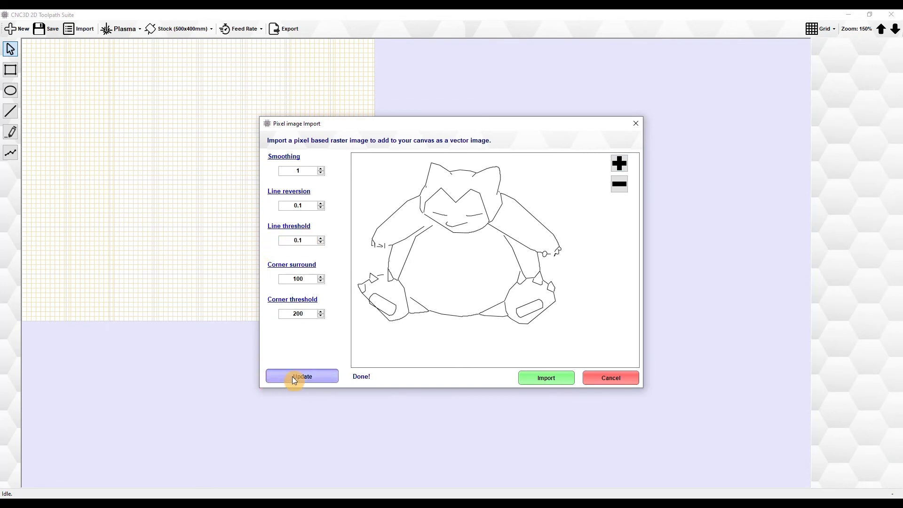
{"action": "left_click", "coordinate": [297, 377]}
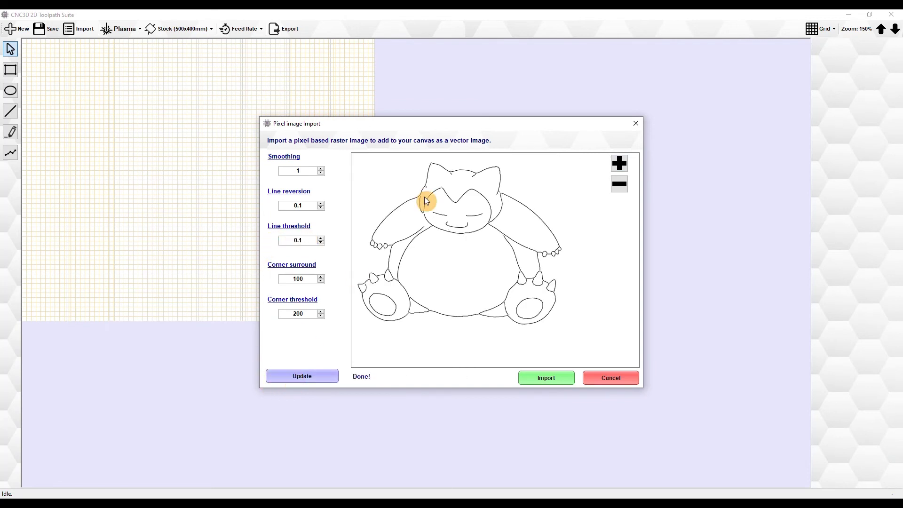
Step: Place the traced Snorlax on the canvas, move it right and down, and pull out a vertex
{"action": "left_click", "coordinate": [546, 379]}
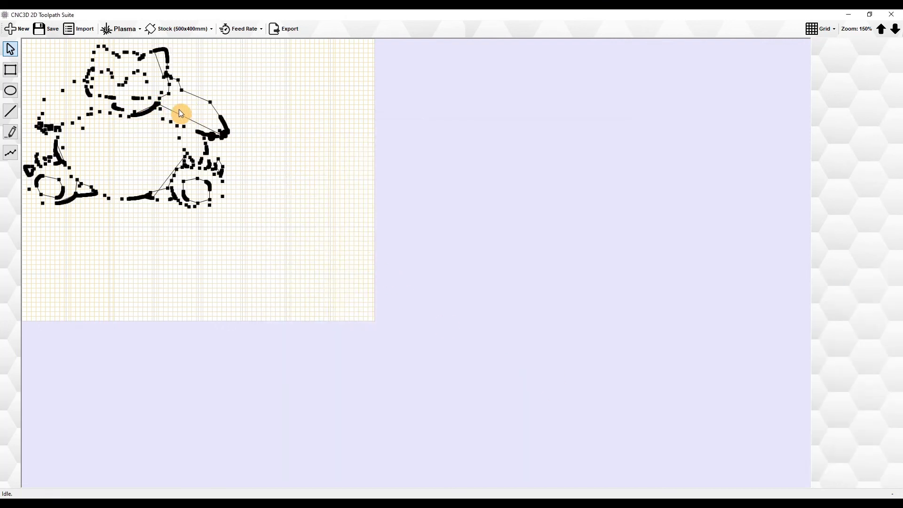
{"action": "mouse_move", "coordinate": [181, 113]}
{"action": "left_mouse_down"}
{"action": "mouse_move", "coordinate": [205, 135]}
{"action": "mouse_move", "coordinate": [262, 156]}
{"action": "mouse_move", "coordinate": [204, 143]}
{"action": "mouse_move", "coordinate": [273, 199]}
{"action": "left_mouse_up"}
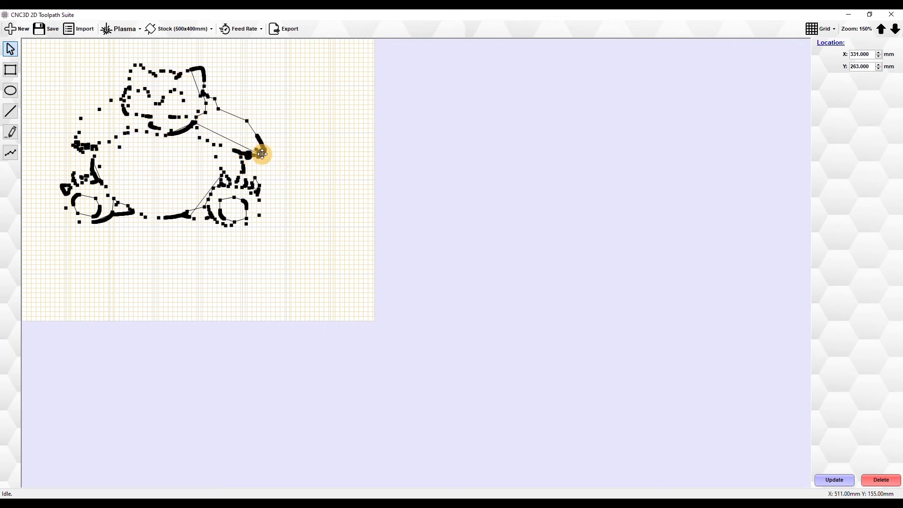
{"action": "mouse_move", "coordinate": [262, 154]}
{"action": "left_mouse_down"}
{"action": "mouse_move", "coordinate": [295, 159]}
{"action": "mouse_move", "coordinate": [286, 170]}
{"action": "mouse_move", "coordinate": [300, 130]}
{"action": "left_mouse_up"}
Step: Reshape a small stroke into a hook, then delete the traced drawing and close the program
{"action": "scroll", "coordinate": [306, 200], "scroll_direction": "up", "scroll_amount": 8}
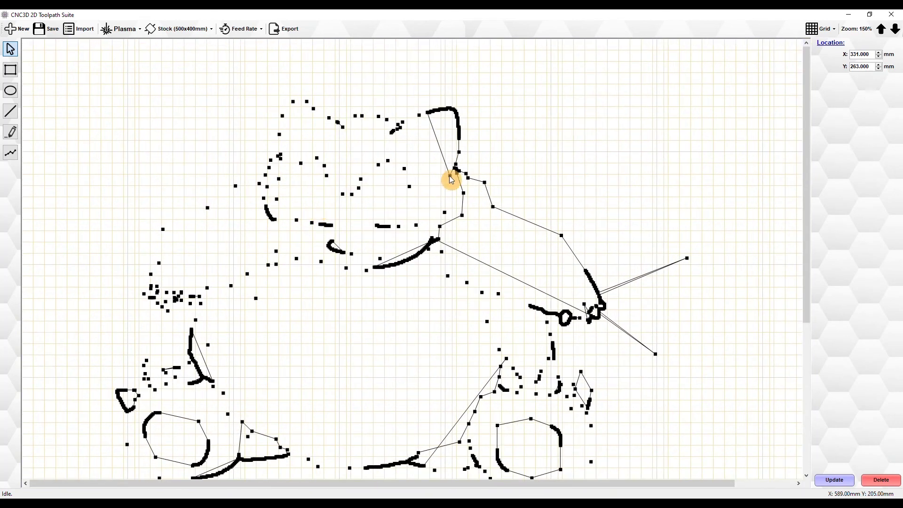
{"action": "scroll", "coordinate": [504, 177], "scroll_direction": "down", "scroll_amount": 3}
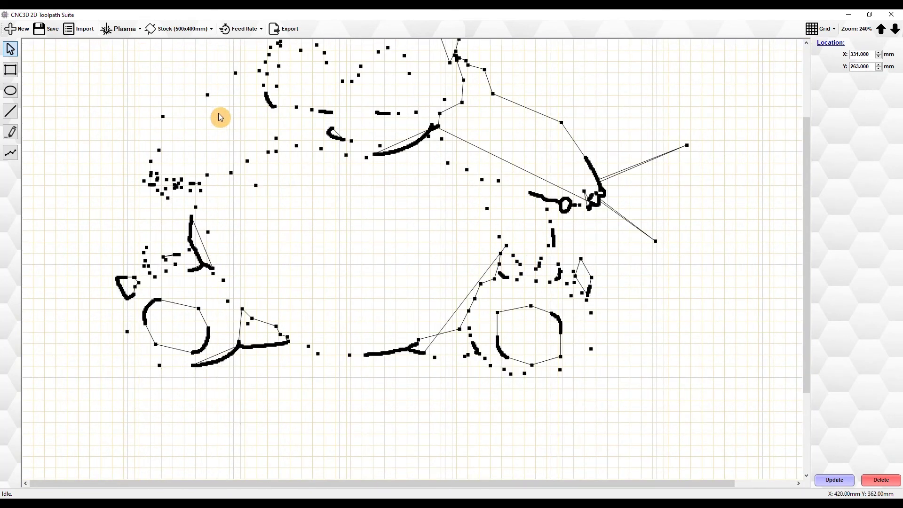
{"action": "scroll", "coordinate": [468, 250], "scroll_direction": "up", "scroll_amount": 3}
{"action": "scroll", "coordinate": [439, 232], "scroll_direction": "down", "scroll_amount": 3}
{"action": "scroll", "coordinate": [414, 232], "scroll_direction": "up", "scroll_amount": 2}
{"action": "left_click_drag", "start_coordinate": [322, 191], "coordinate": [337, 199]}
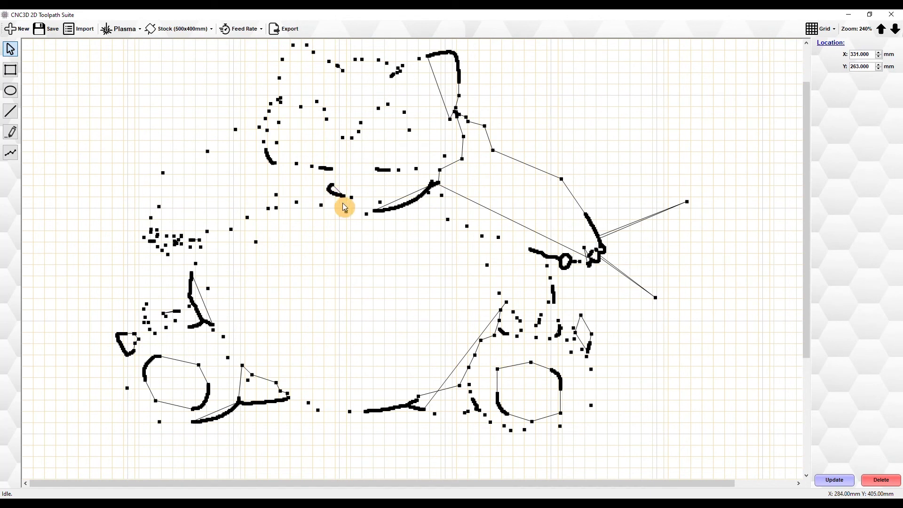
{"action": "left_click_drag", "start_coordinate": [335, 197], "coordinate": [341, 190]}
{"action": "key", "text": "ctrl+n"}
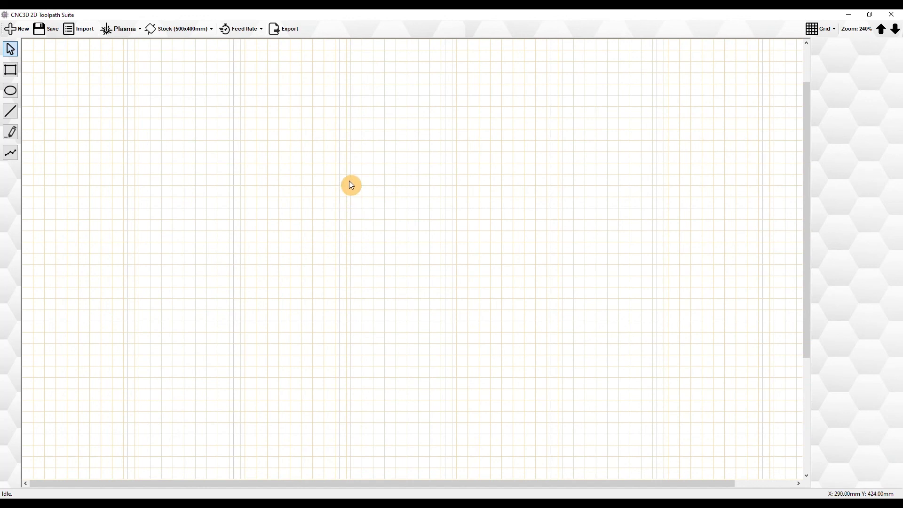
{"action": "left_click", "coordinate": [891, 16]}
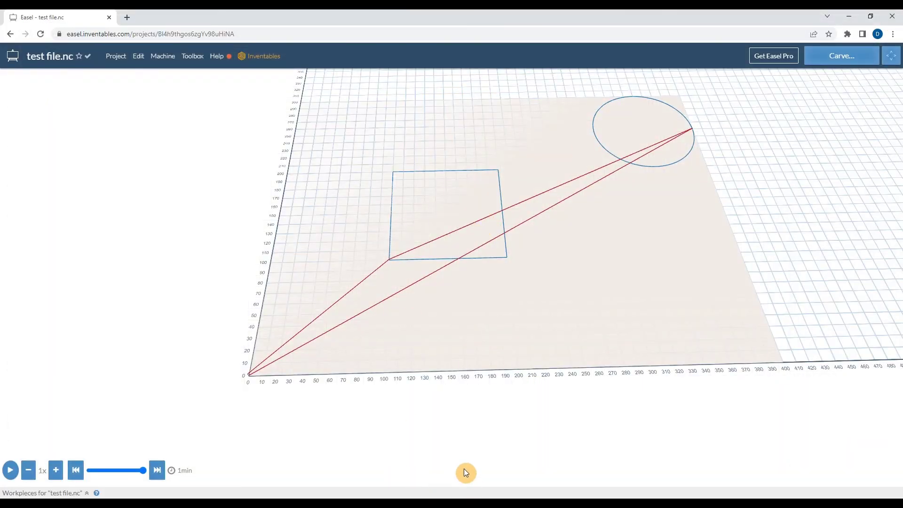